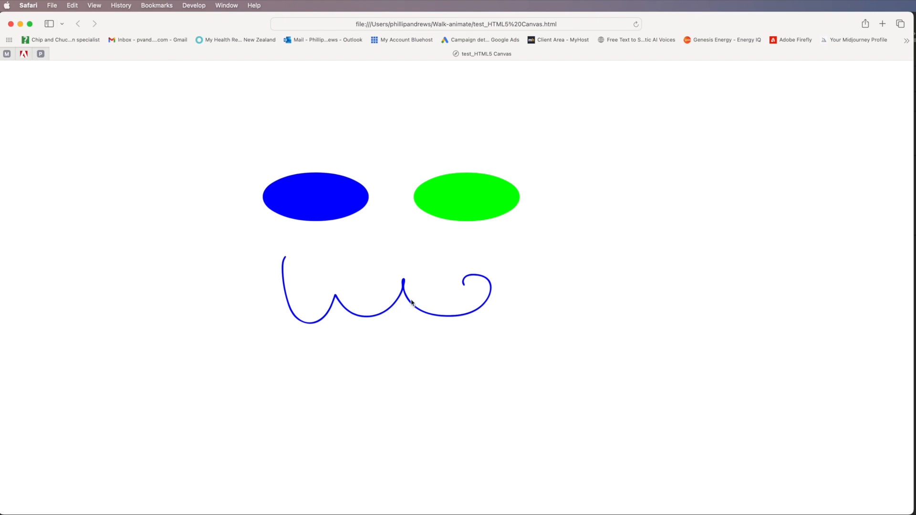
Step: Play the tween with the green button in Safari, then return to Animate and scrub to frame 8
click(472, 218)
mouse_move(909, 512)
mouse_down()
mouse_move(894, 483)
mouse_move(278, 282)
mouse_move(172, 224)
mouse_move(163, 241)
mouse_move(204, 313)
mouse_move(909, 513)
mouse_up()
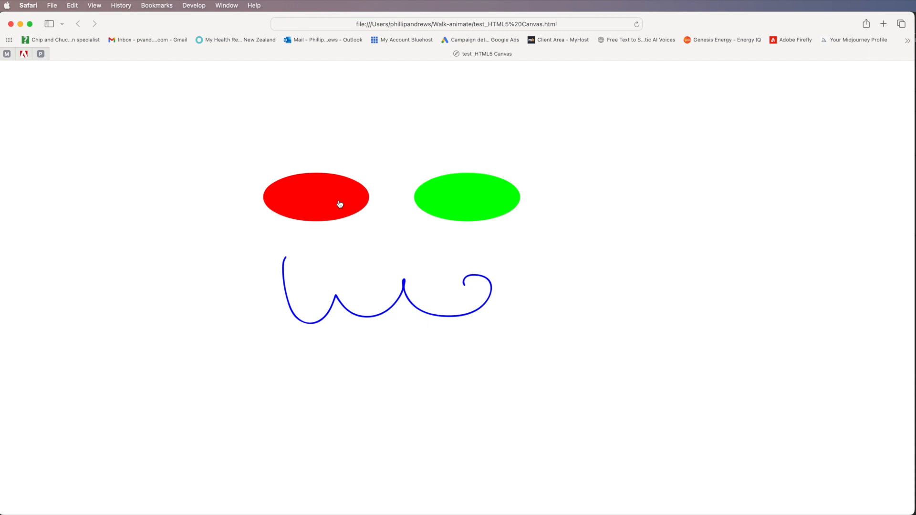
click(21, 24)
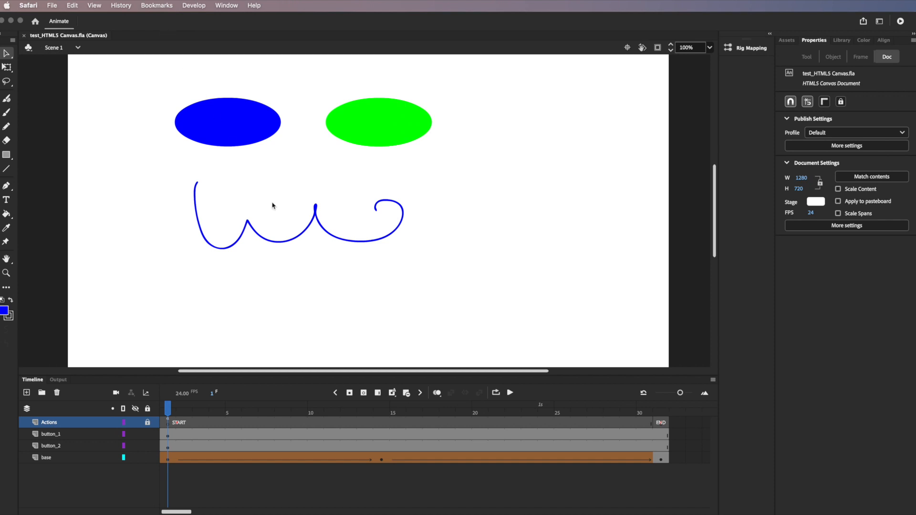
mouse_move(173, 410)
mouse_down()
mouse_move(308, 434)
mouse_move(539, 441)
mouse_move(675, 459)
mouse_move(165, 433)
mouse_up()
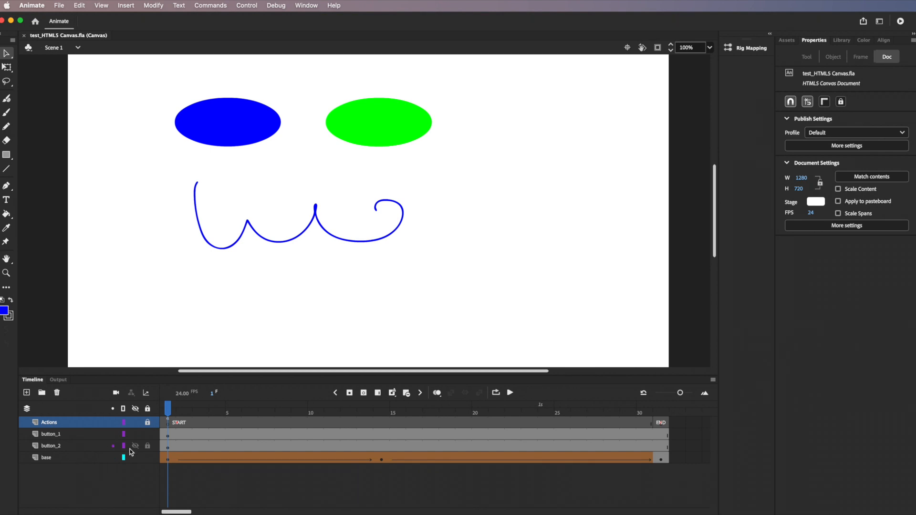
Step: Inspect the button instances and read the click code on the Actions layer's START frame
click(170, 447)
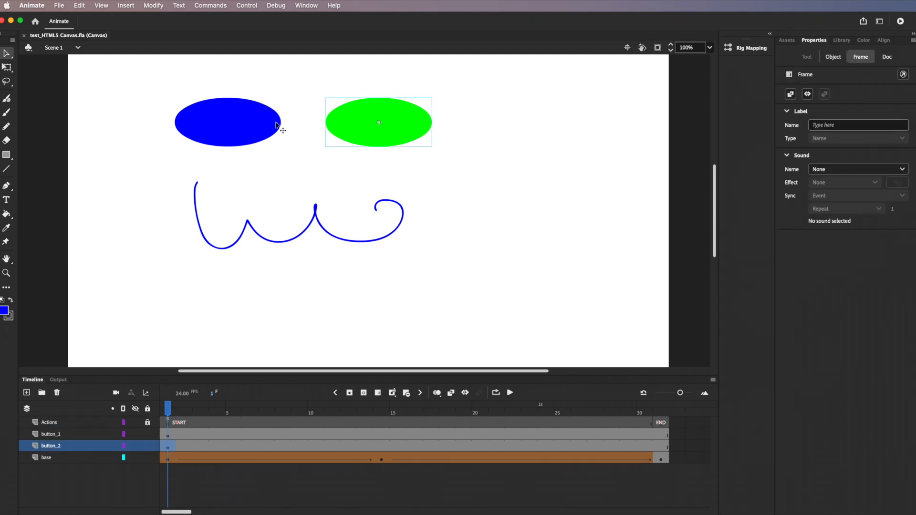
click(251, 132)
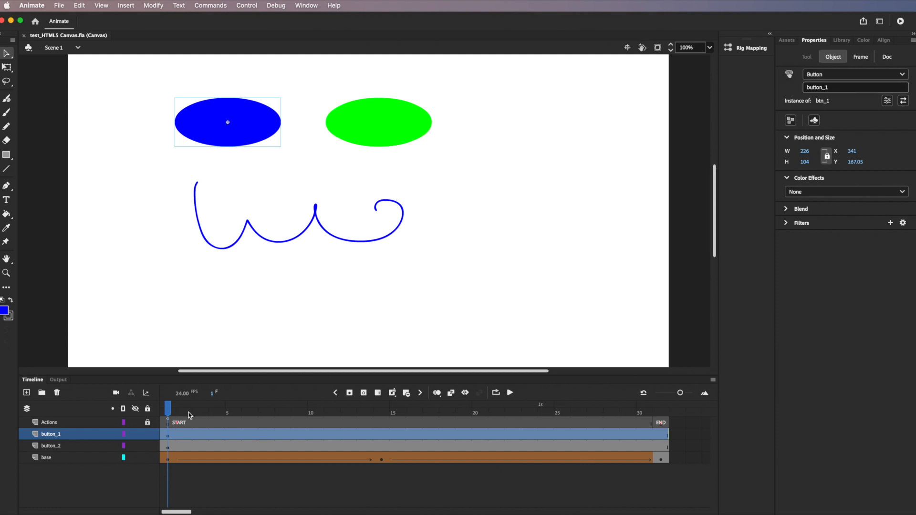
click(170, 424)
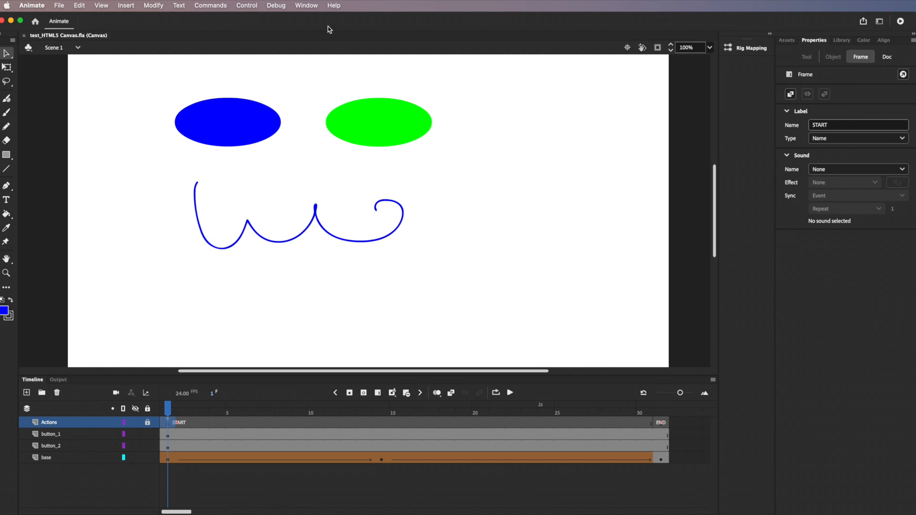
click(308, 7)
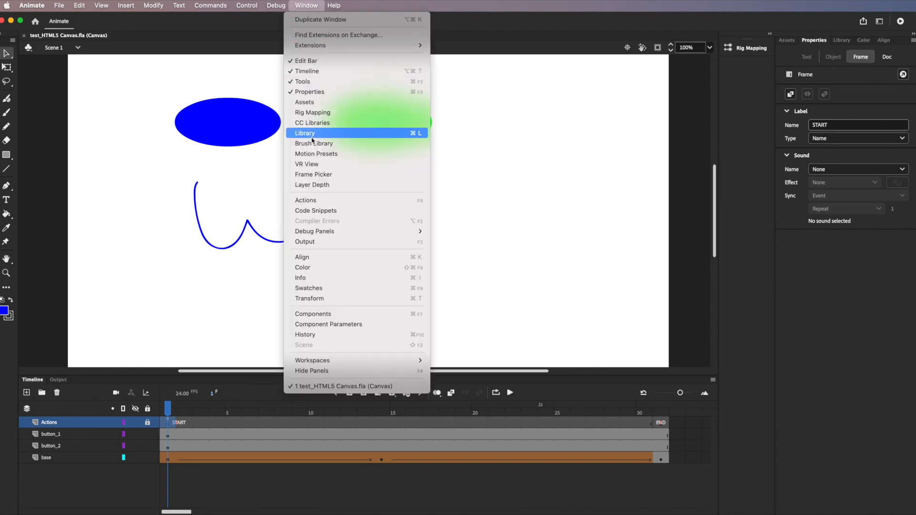
click(313, 200)
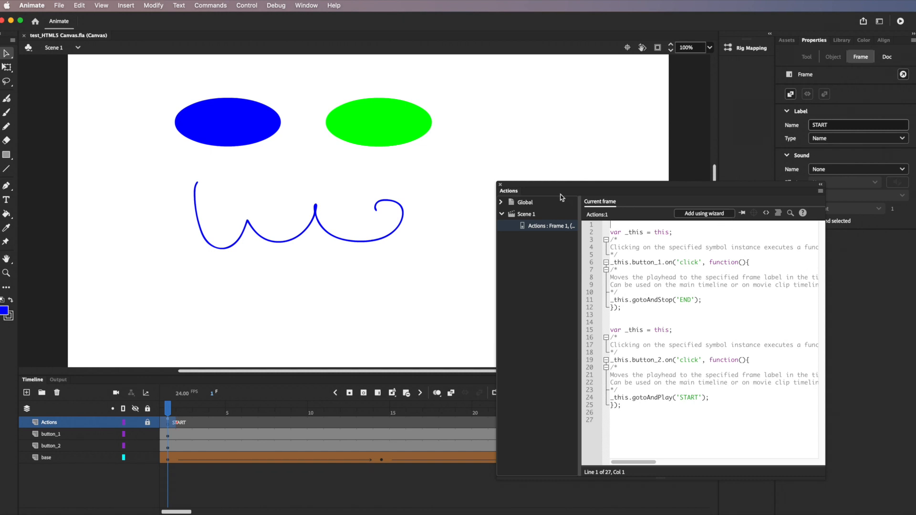
click(500, 184)
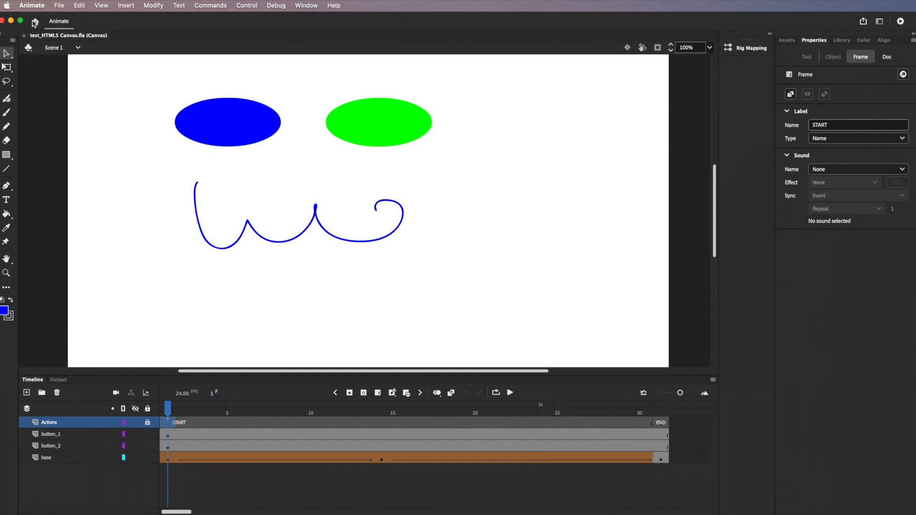
Step: Enable Center stage and Make responsive (Both) in Publish Settings, then minimise Animate
click(59, 6)
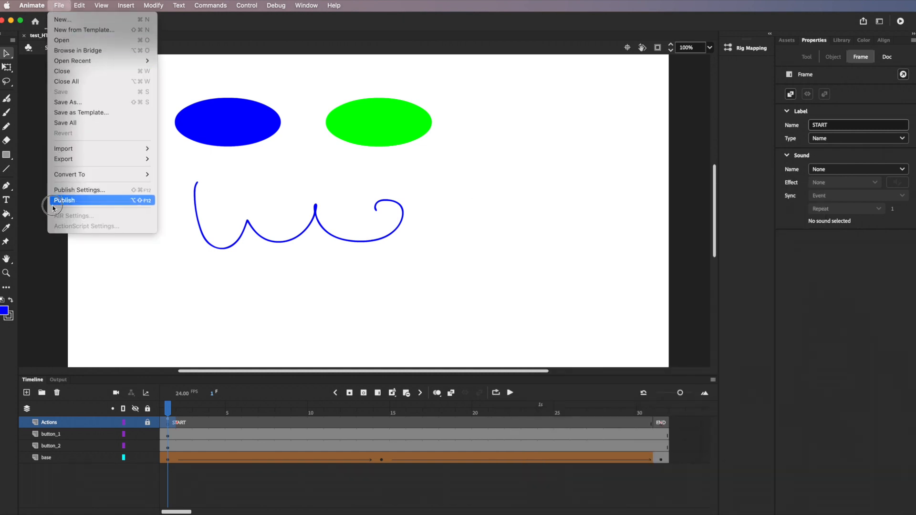
click(75, 190)
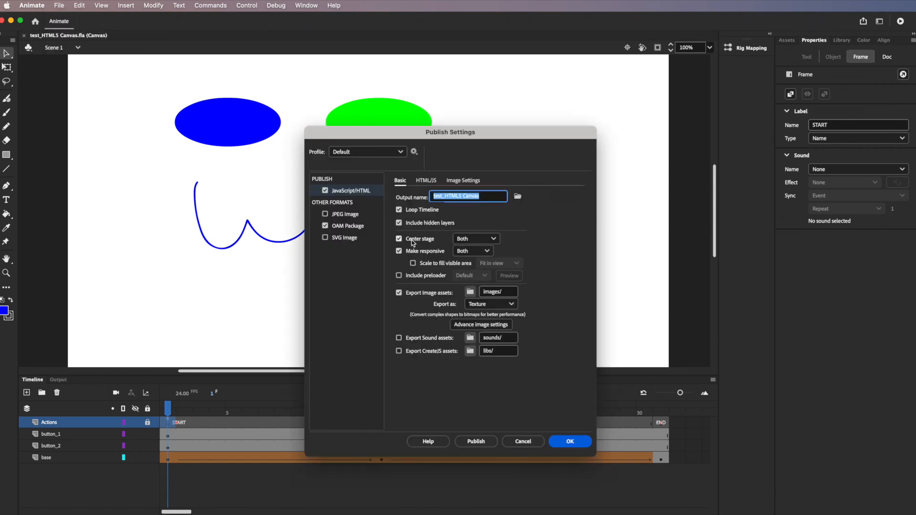
click(576, 445)
click(12, 22)
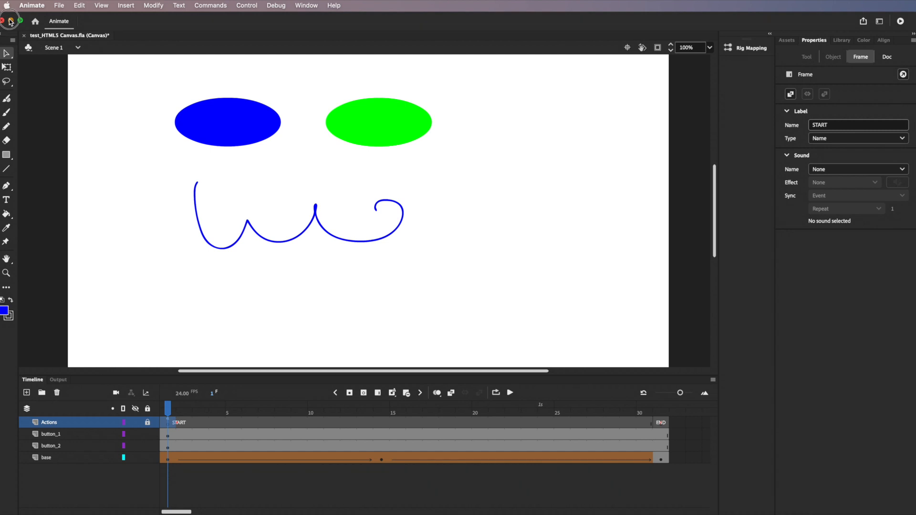
Step: Test test_HTML5 Canvas.html from Walk-animate in Safari, then select the published .js file
drag(276, 50, 429, 113)
click(426, 103)
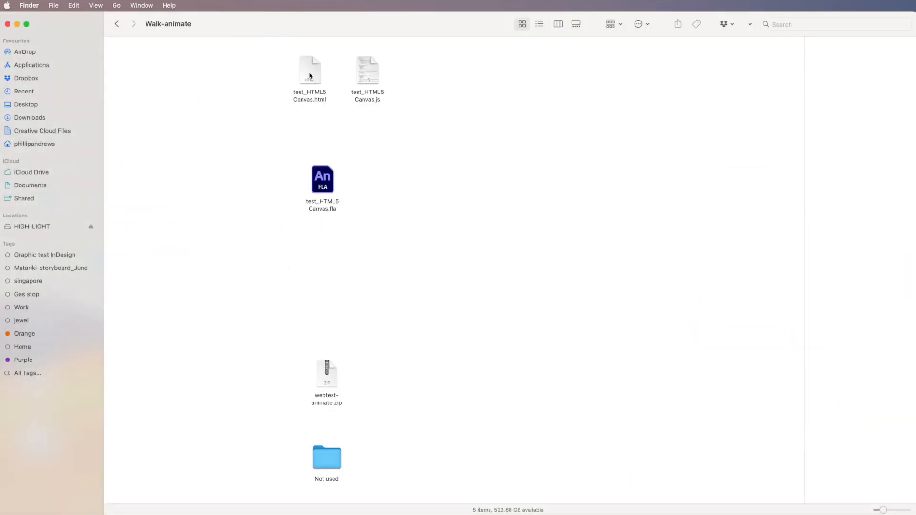
double_click(309, 73)
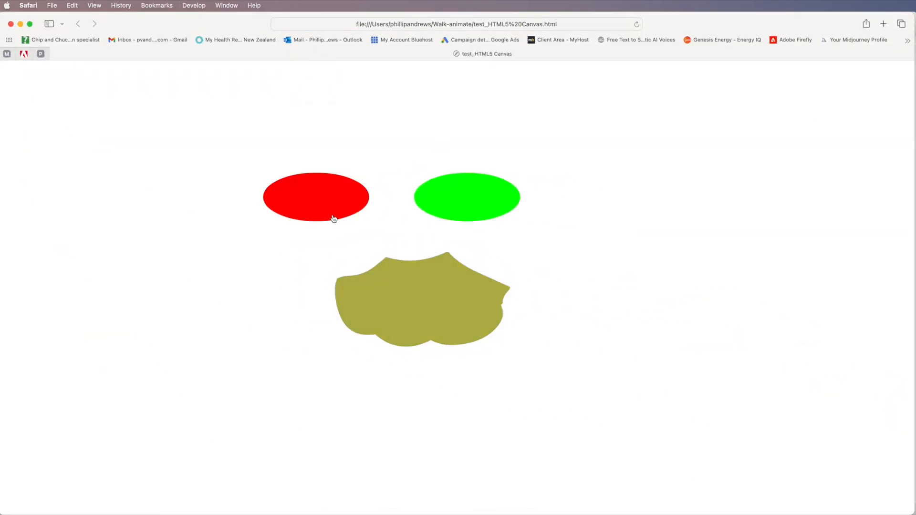
click(20, 24)
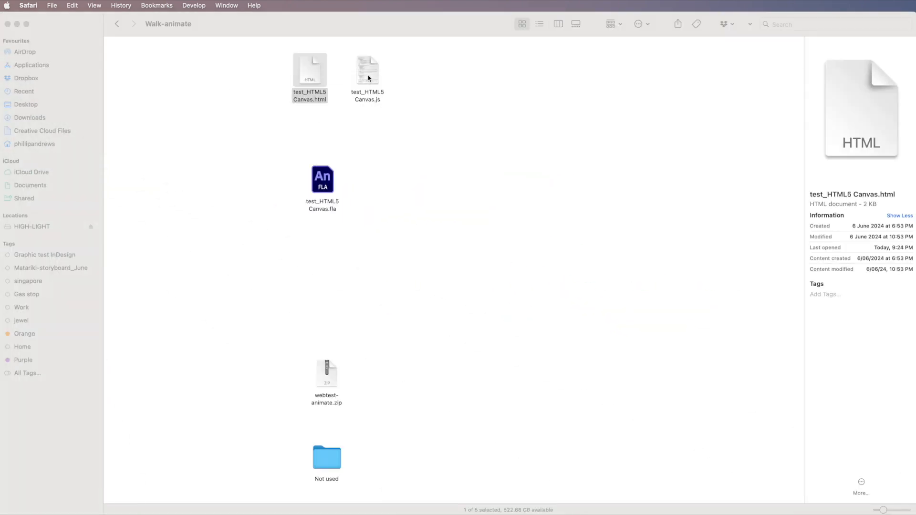
click(372, 77)
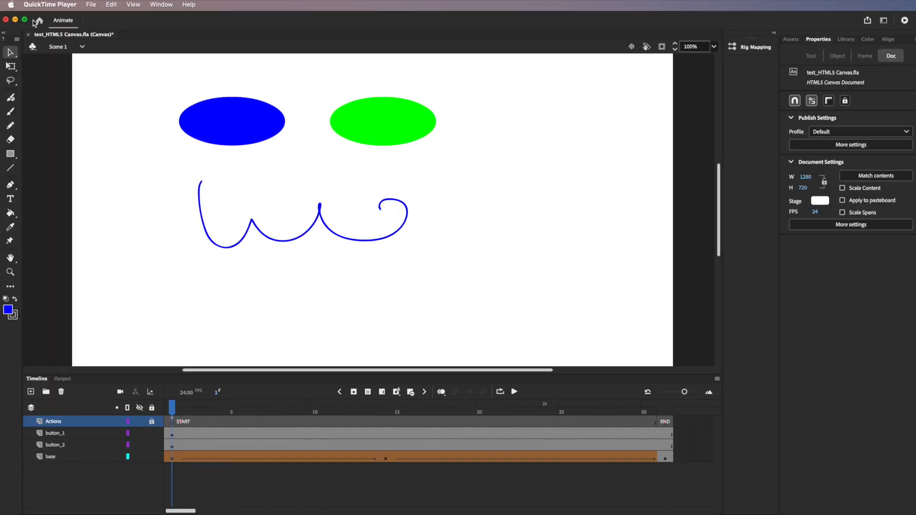
Step: Create a new HTML5 Canvas document from the 1280 × 720, 30 fps Standard Video preset
click(105, 19)
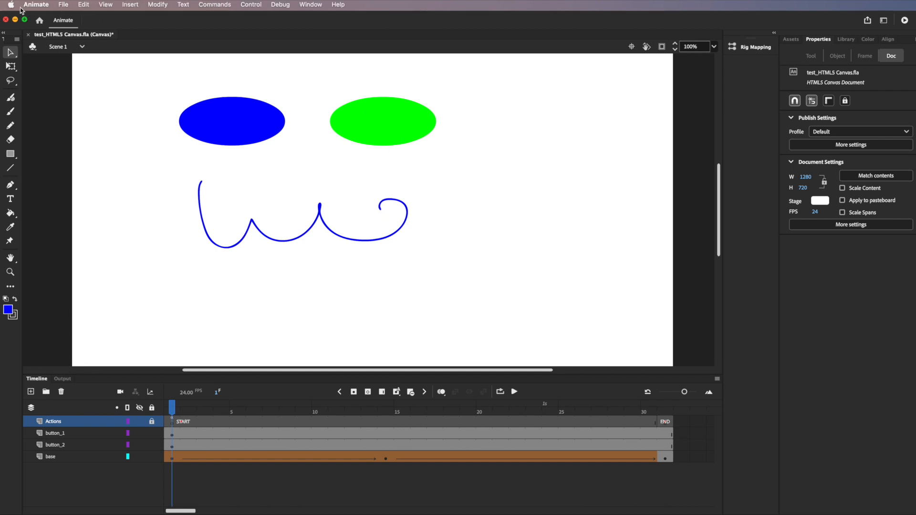
click(67, 6)
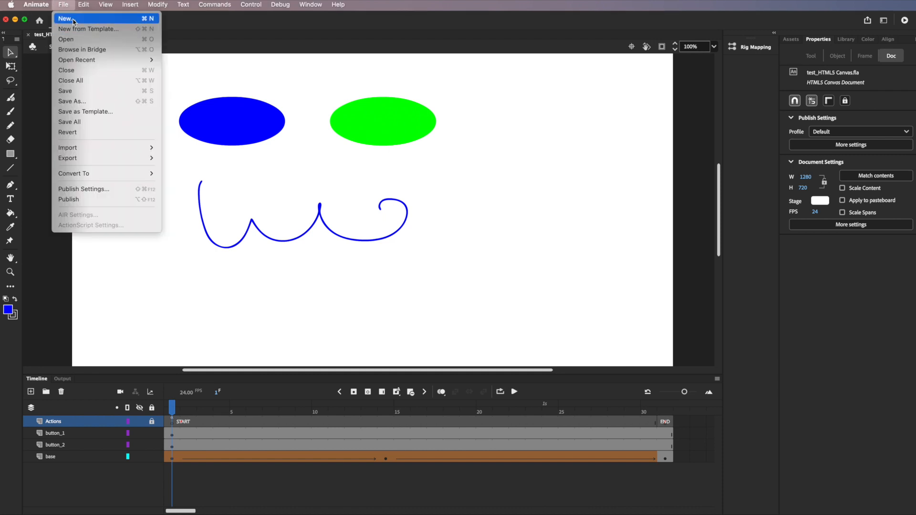
click(79, 19)
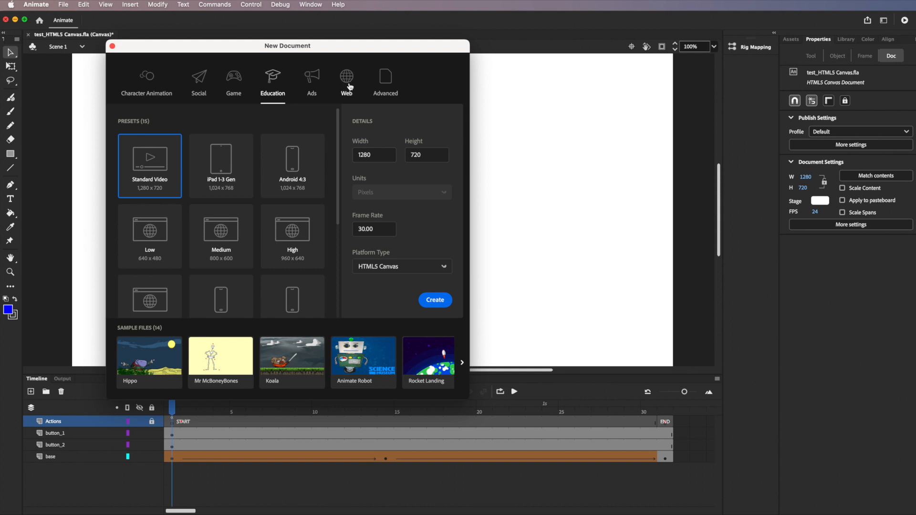
click(347, 85)
click(200, 82)
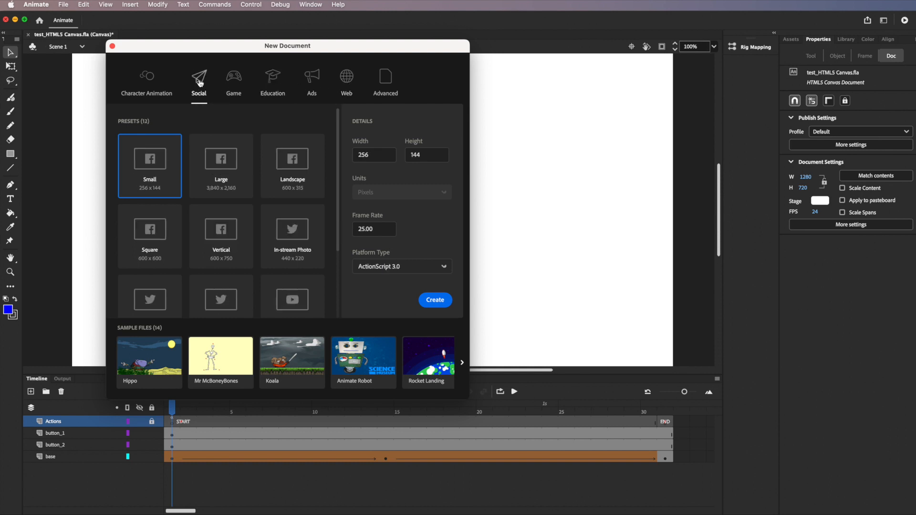
click(147, 78)
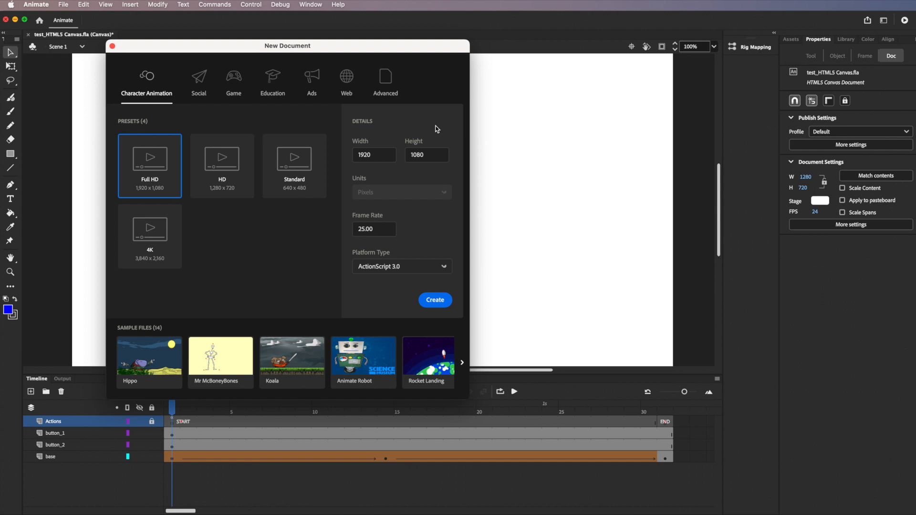
click(384, 81)
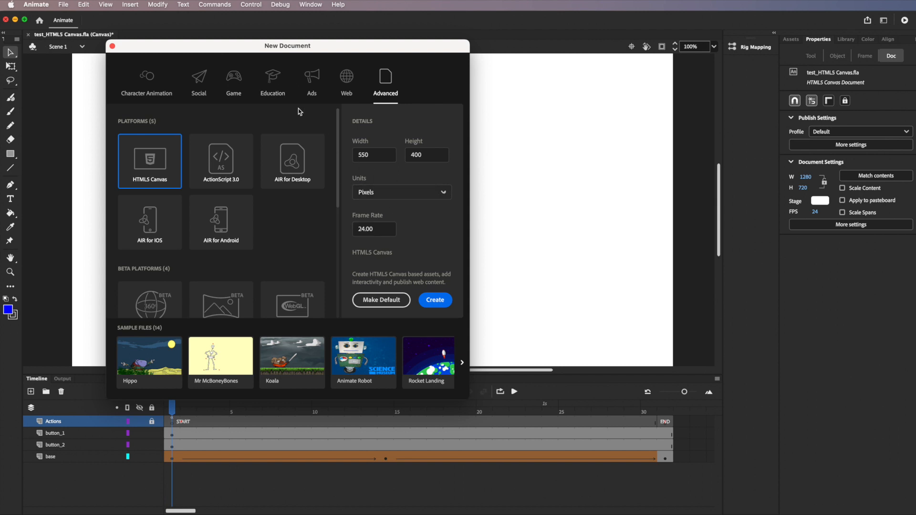
click(272, 80)
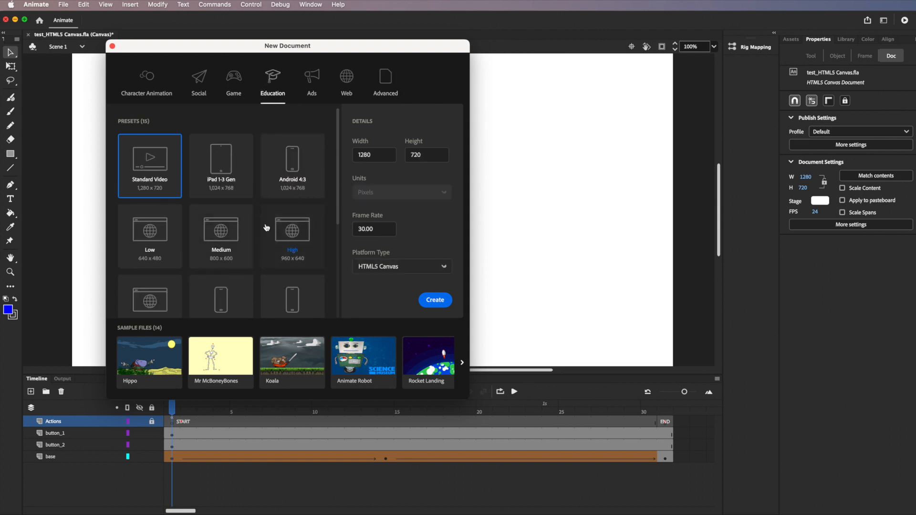
click(437, 301)
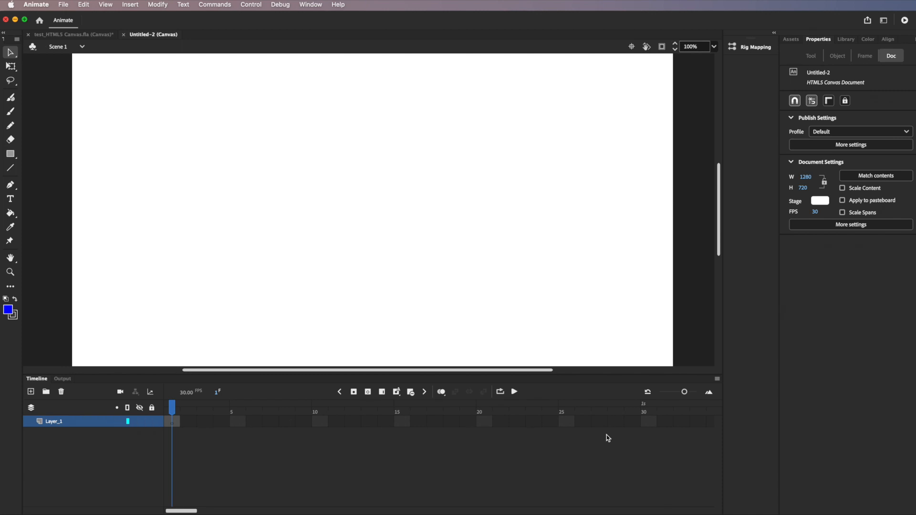
Step: Widen the timeline frame spacing and save the document as btn-animate.fla in Walk-animate
mouse_move(684, 397)
mouse_down()
mouse_move(677, 394)
mouse_move(685, 399)
mouse_up()
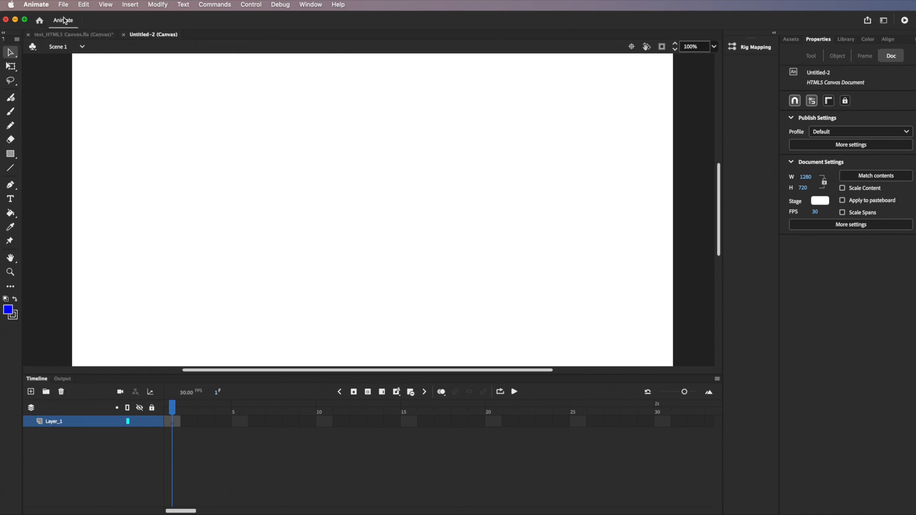
click(63, 5)
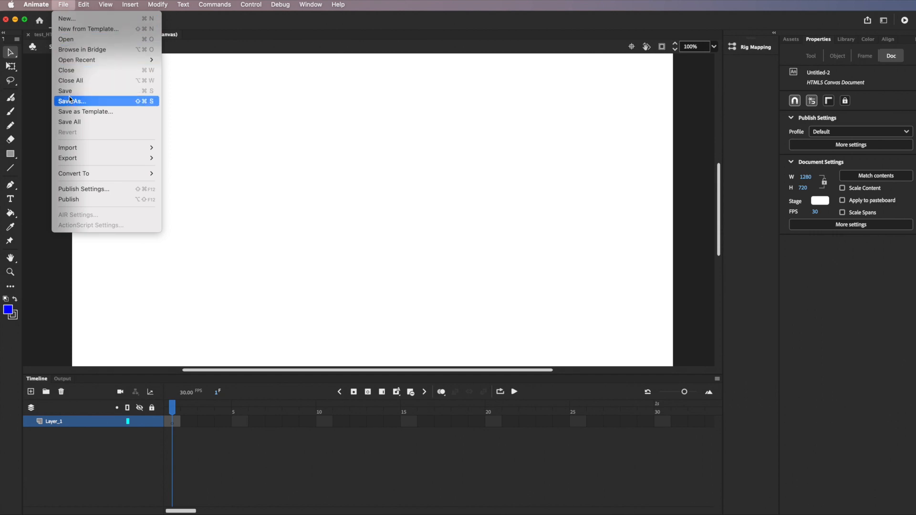
click(74, 89)
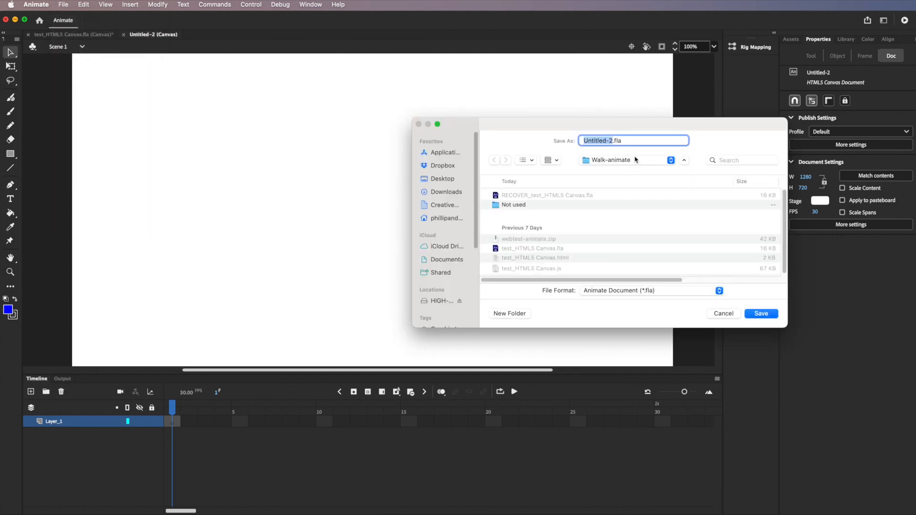
text(btn-anima)
click(763, 314)
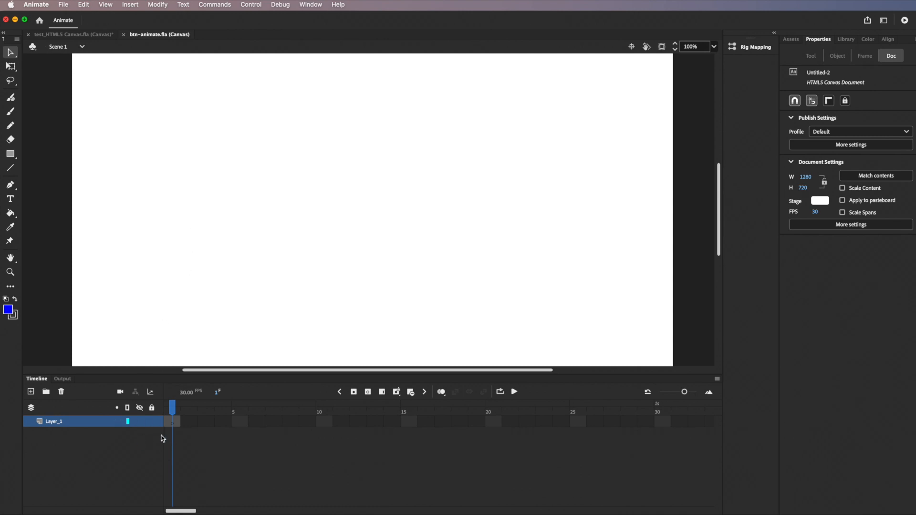
Step: Rename Layer_1 to 'base' and pick the Rectangle tool
double_click(60, 422)
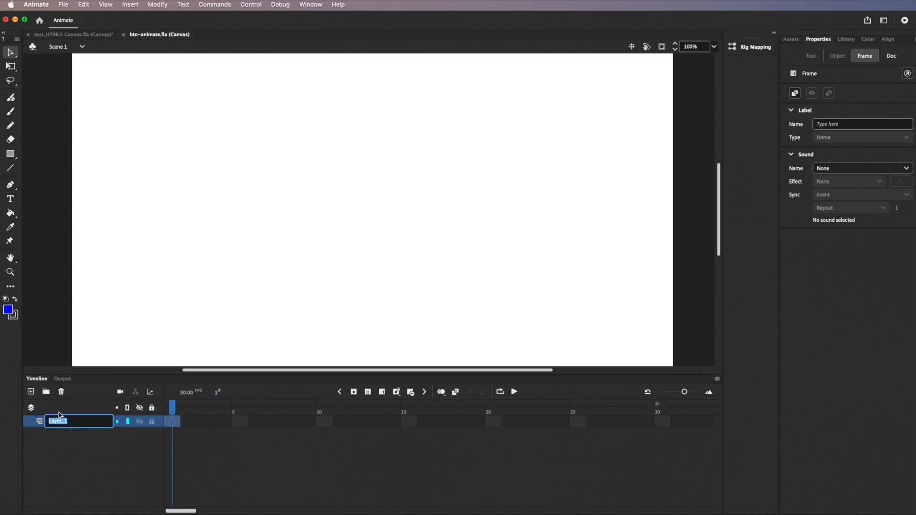
text(base)
key(Return)
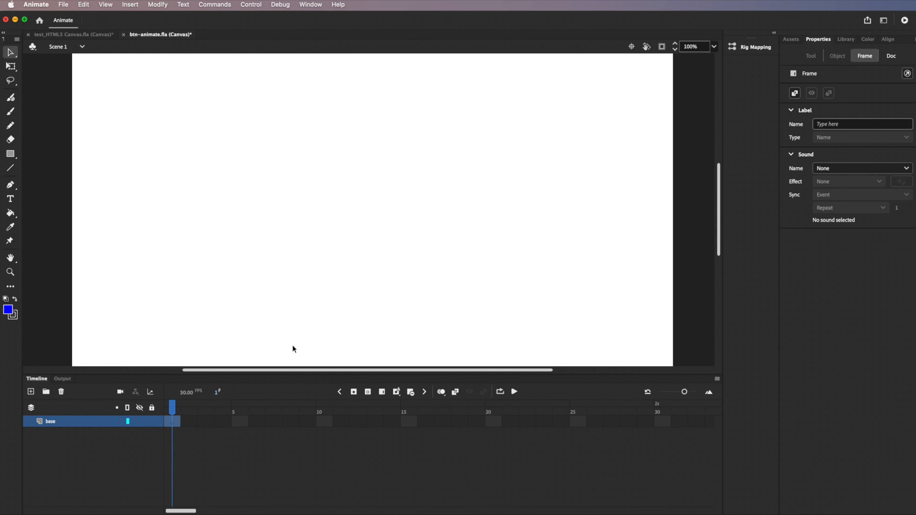
click(11, 156)
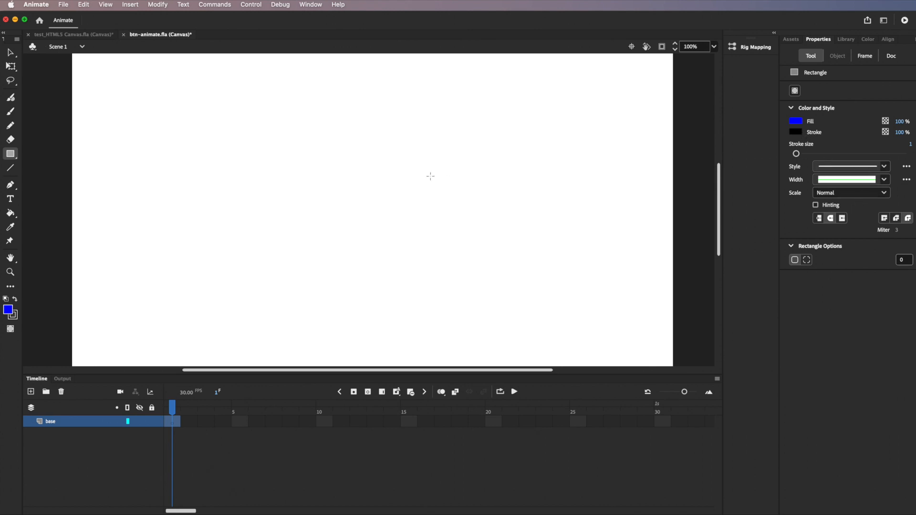
Step: Set the stroke to none and draw a solid blue rectangle across the stage centre
click(796, 133)
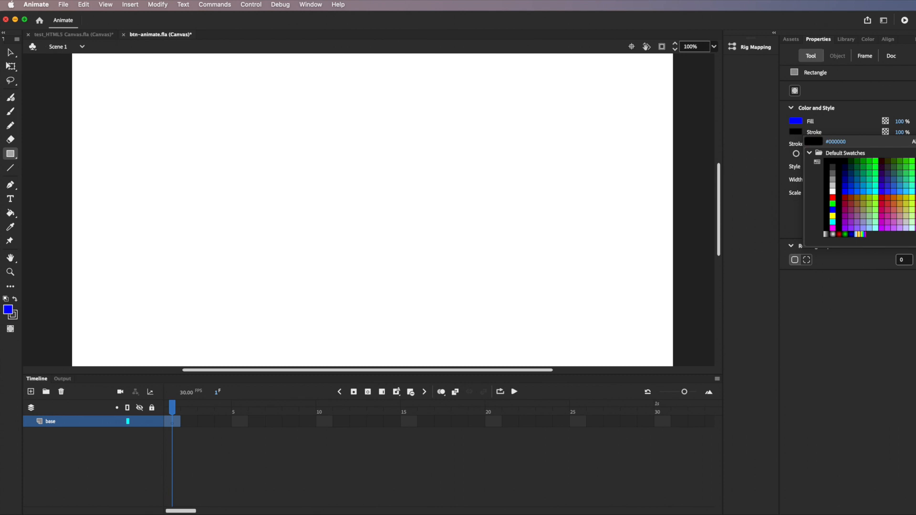
click(915, 142)
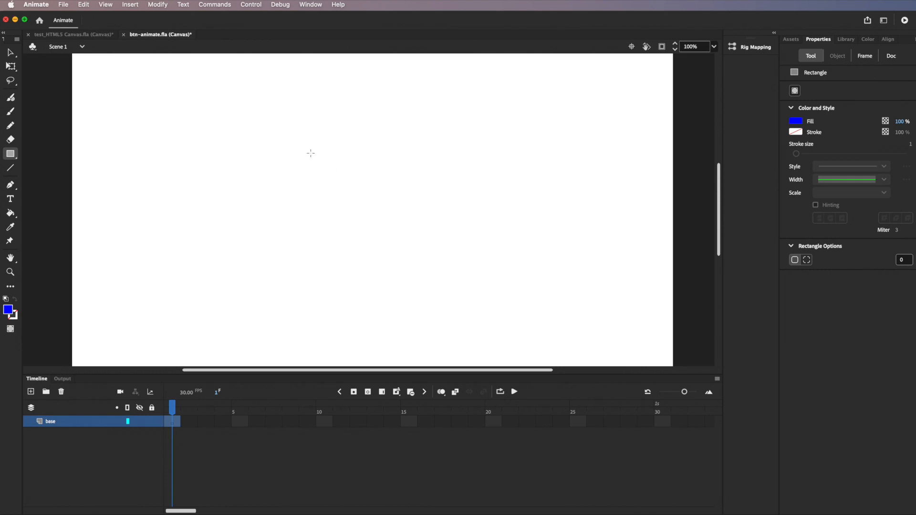
mouse_move(192, 152)
mouse_down()
mouse_move(433, 247)
mouse_move(552, 258)
mouse_move(541, 264)
mouse_up()
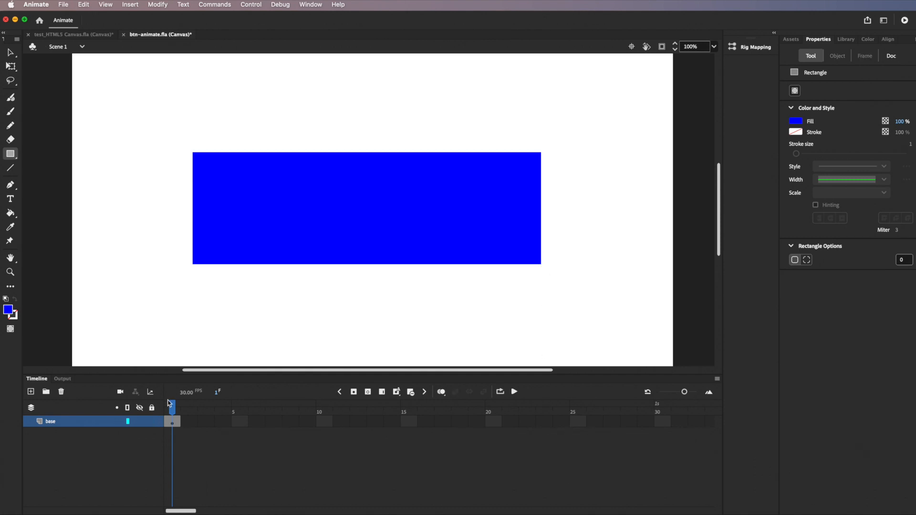
click(172, 409)
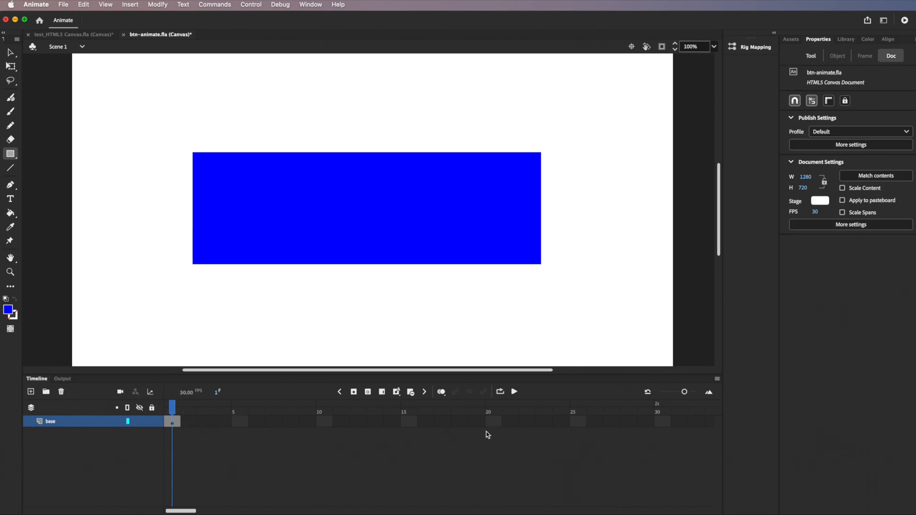
Step: Insert a keyframe at frame 30 on the base layer
click(665, 423)
click(137, 4)
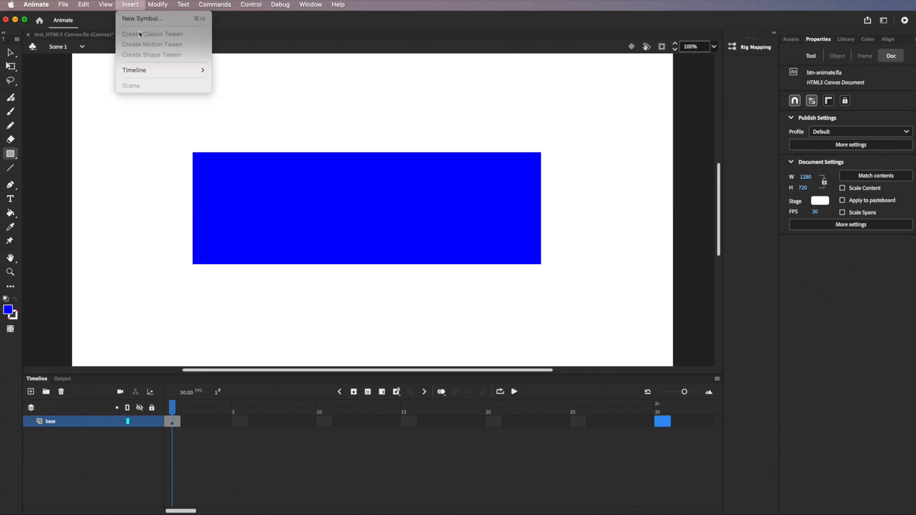
mouse_move(147, 72)
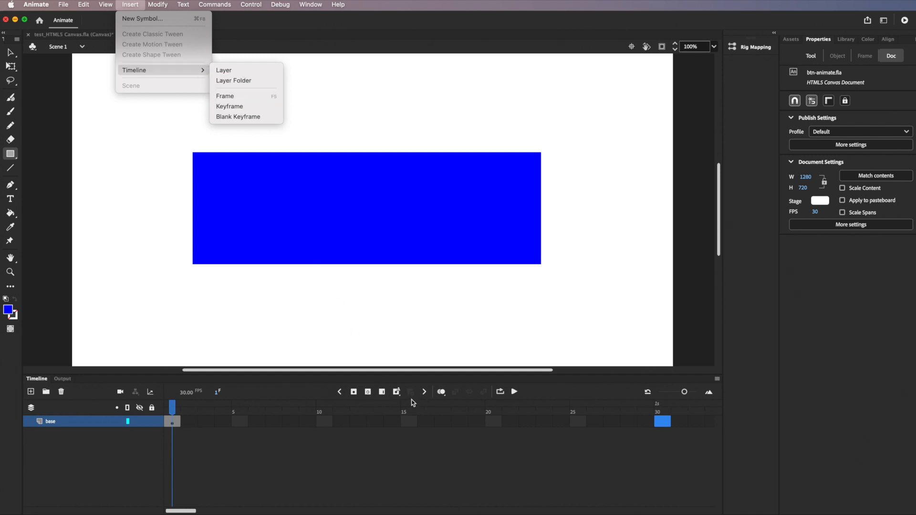
click(368, 392)
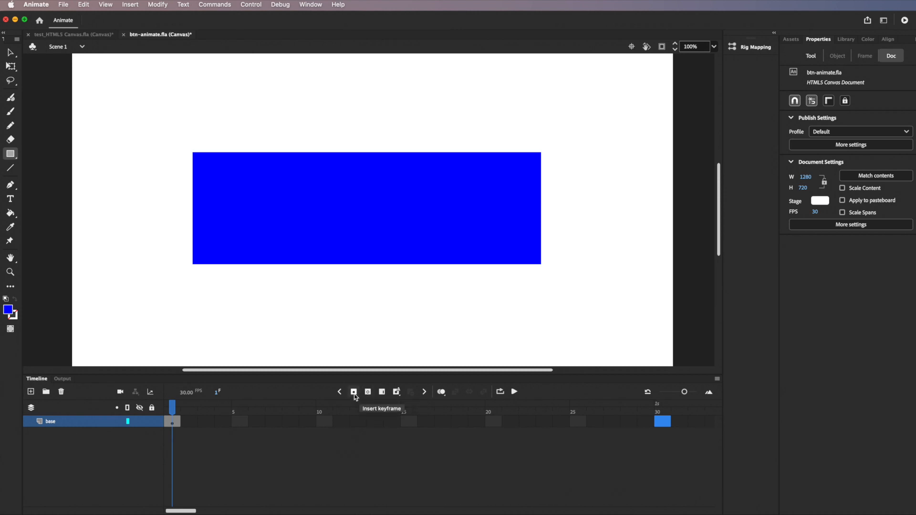
click(353, 393)
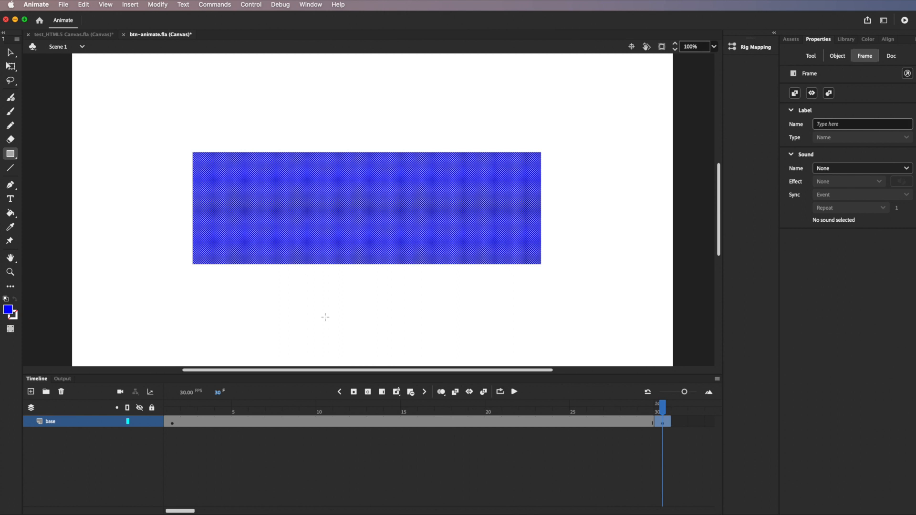
Step: Apply Create Shape Tween to the base layer's frames 1–30 from frame 14
click(392, 421)
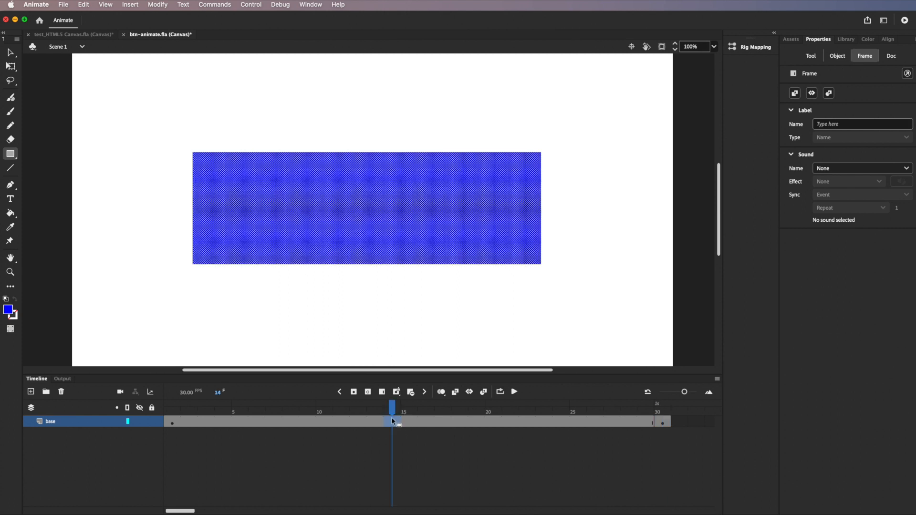
click(134, 4)
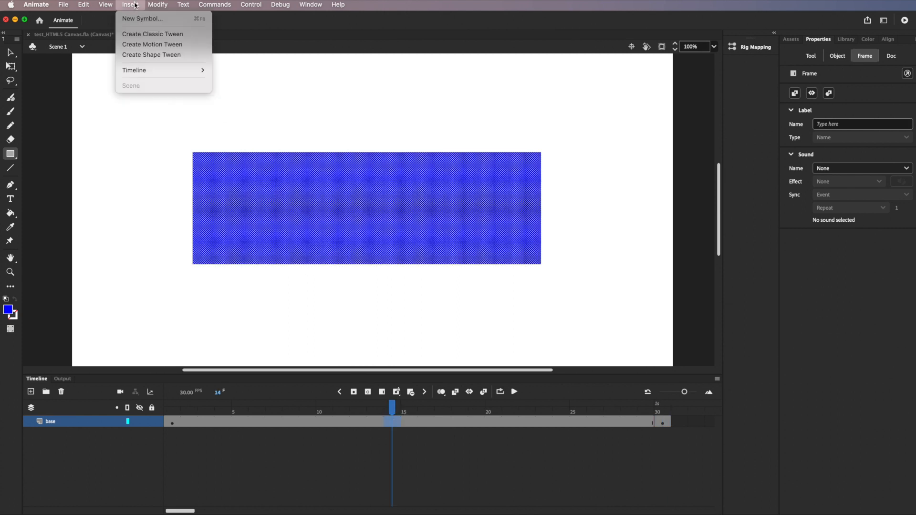
click(162, 55)
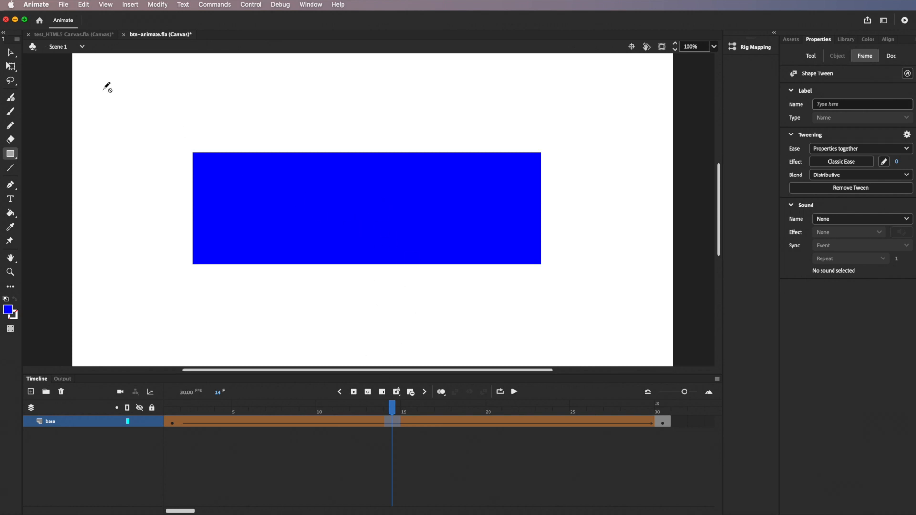
Step: Select the rectangle at frame 14 of the tween with the Selection tool
click(10, 52)
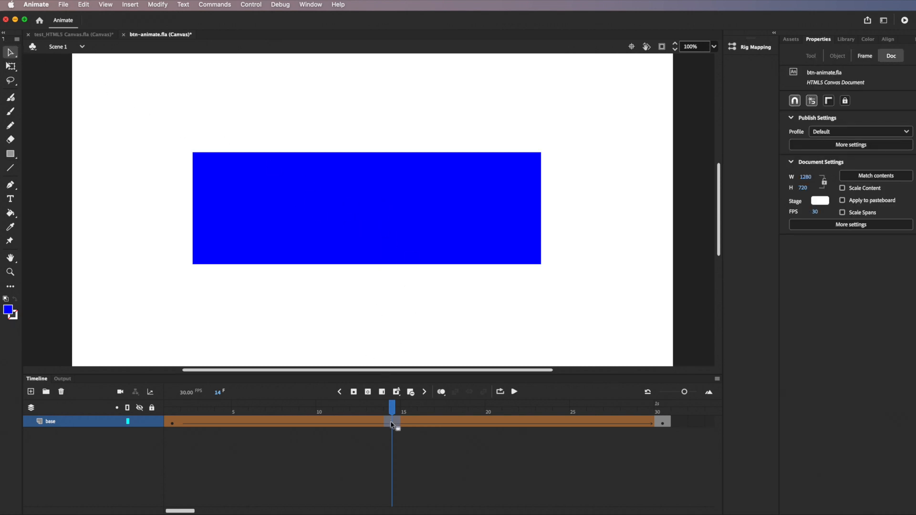
click(383, 235)
click(379, 174)
click(242, 155)
click(392, 422)
click(365, 244)
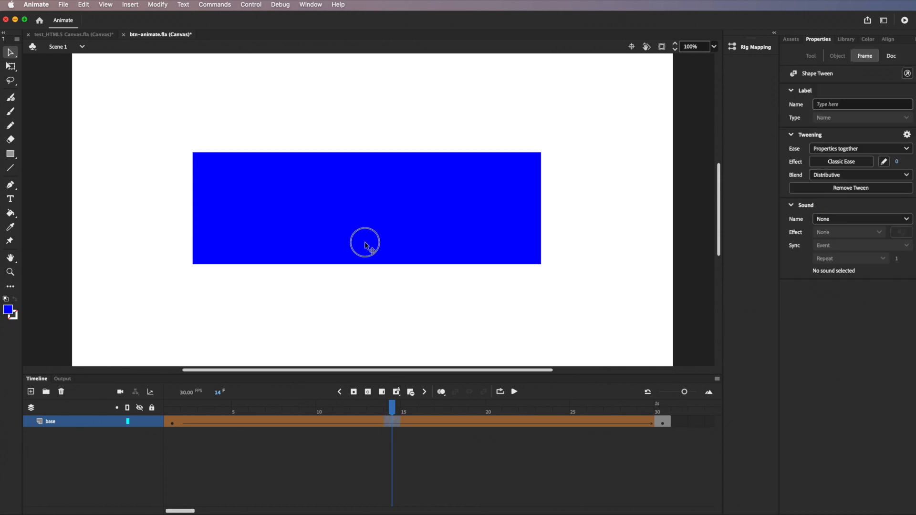
click(310, 288)
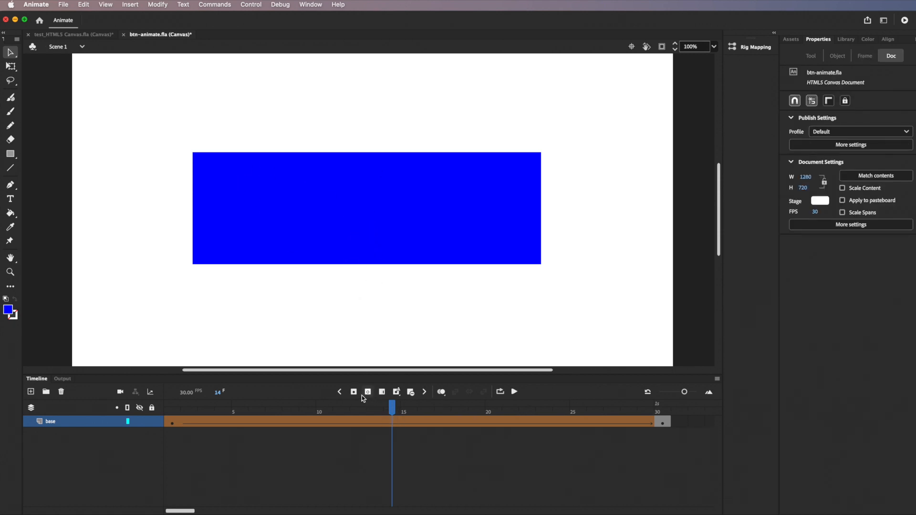
Step: Nudge the frame 14 rectangle into a keyframe, fill it yellow, then delete it
mouse_move(384, 225)
mouse_down()
mouse_move(385, 210)
mouse_move(385, 230)
mouse_up()
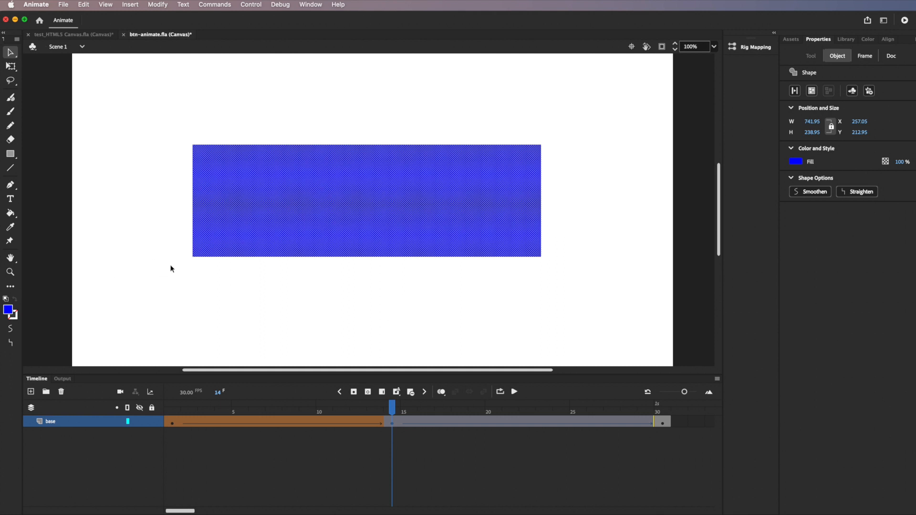
click(795, 162)
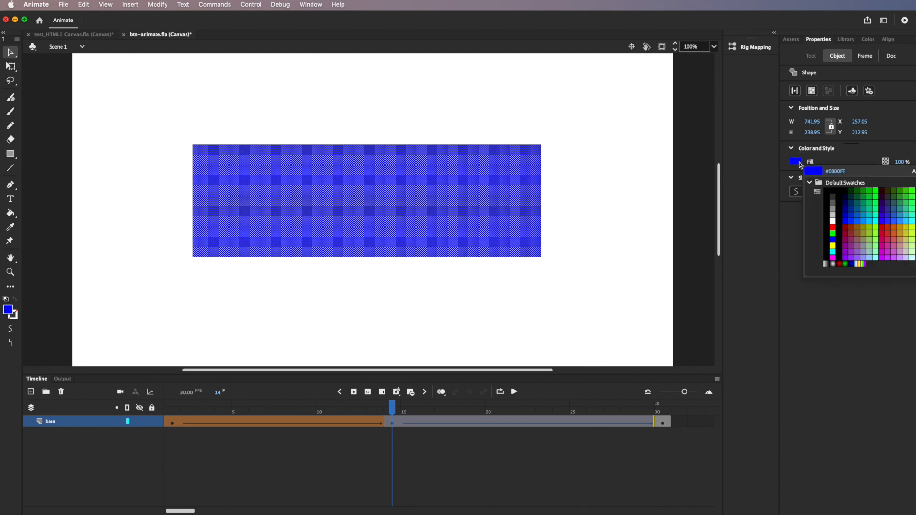
click(833, 243)
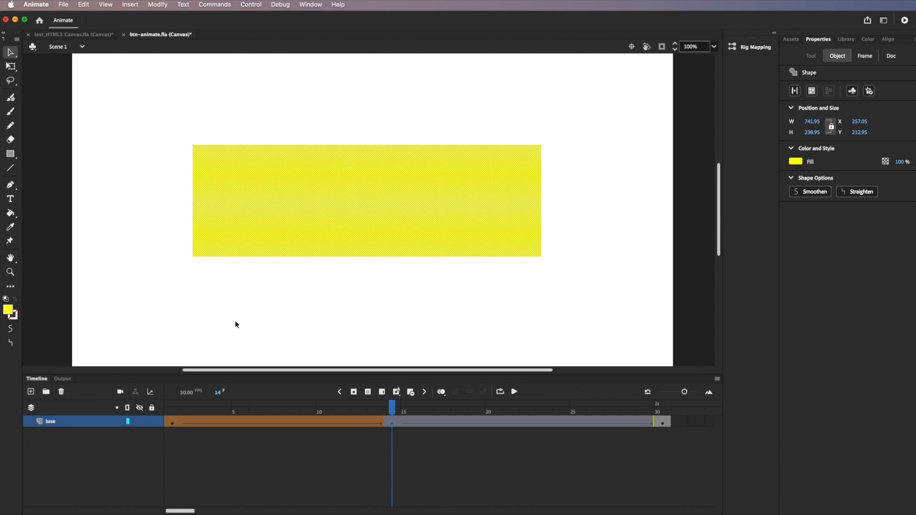
key(Delete)
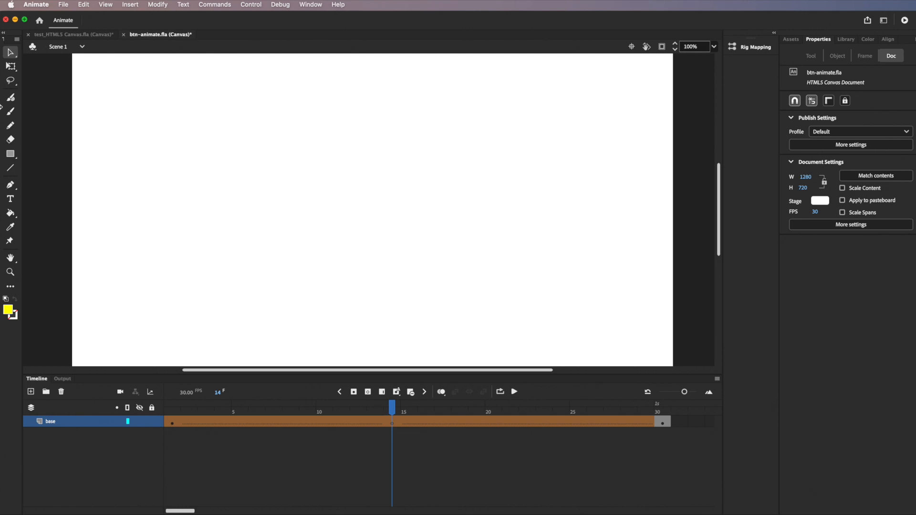
Step: Draw a wide yellow oval over the stage centre on frame 14, then preview the tween at frame 8
click(14, 156)
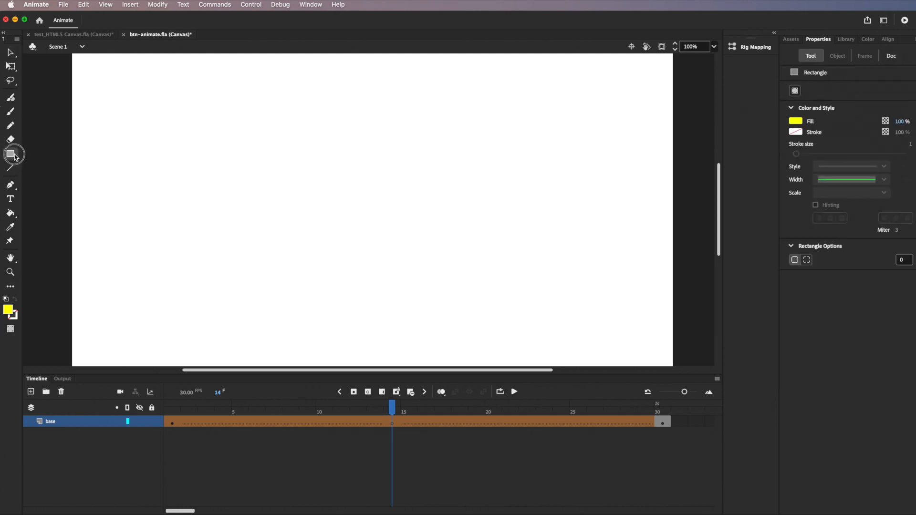
click(14, 156)
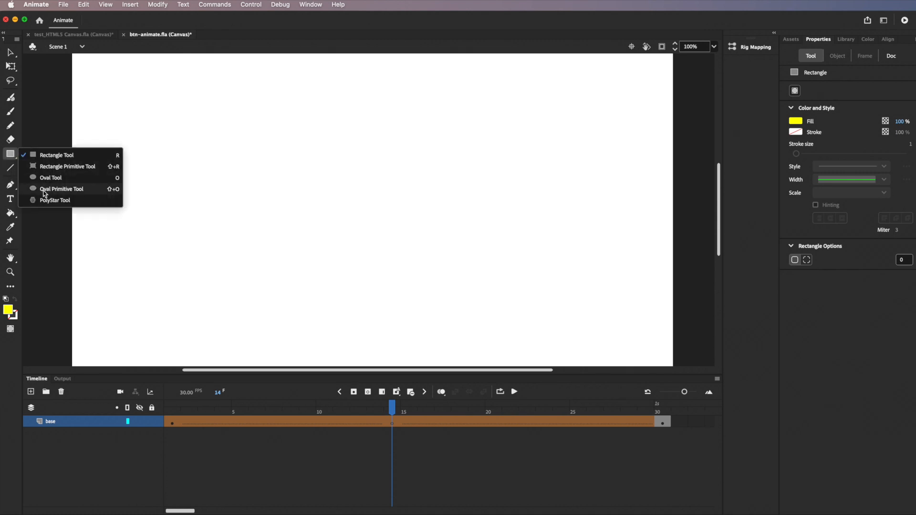
click(47, 179)
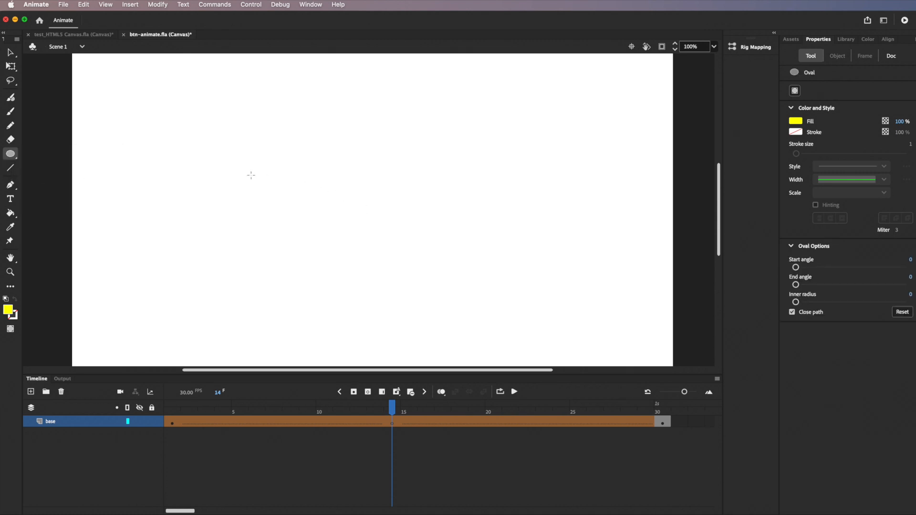
drag(189, 145, 557, 275)
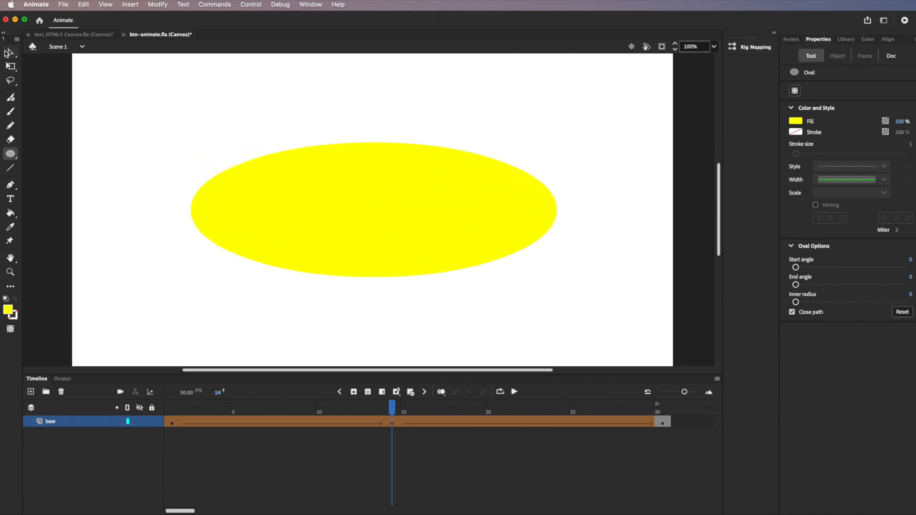
click(11, 54)
drag(393, 407, 154, 419)
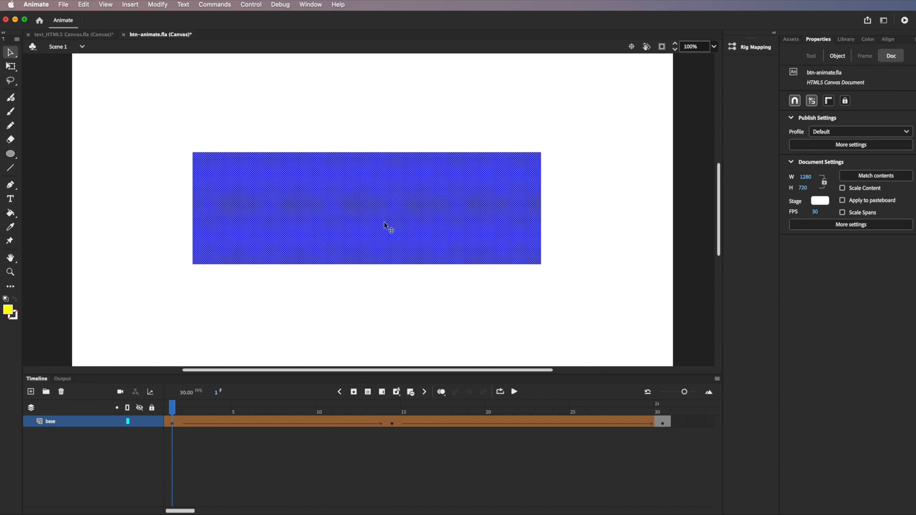
Step: Scrub through the rectangle-to-oval tween, then select its first frame
click(198, 419)
drag(198, 419, 168, 421)
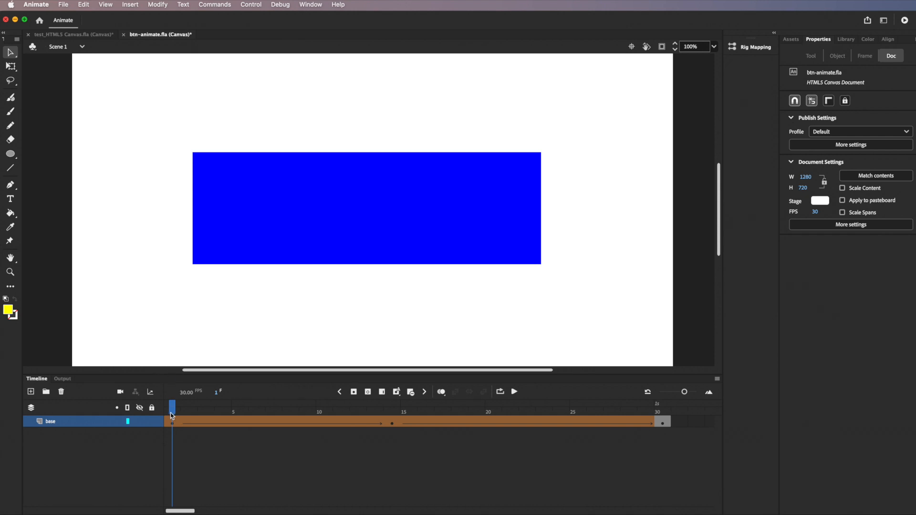
click(173, 423)
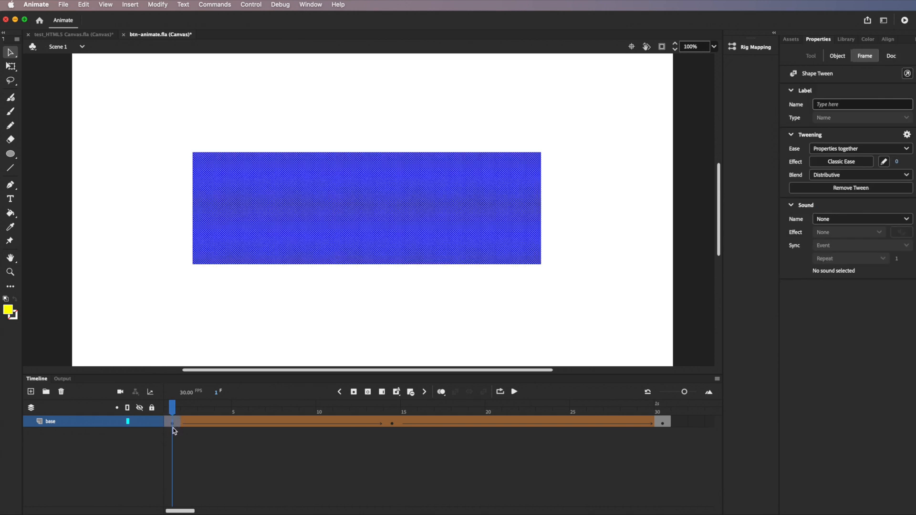
Step: Add a shape hint, drag it to the rectangle's top-left corner, and scrub toward frame 15
click(165, 7)
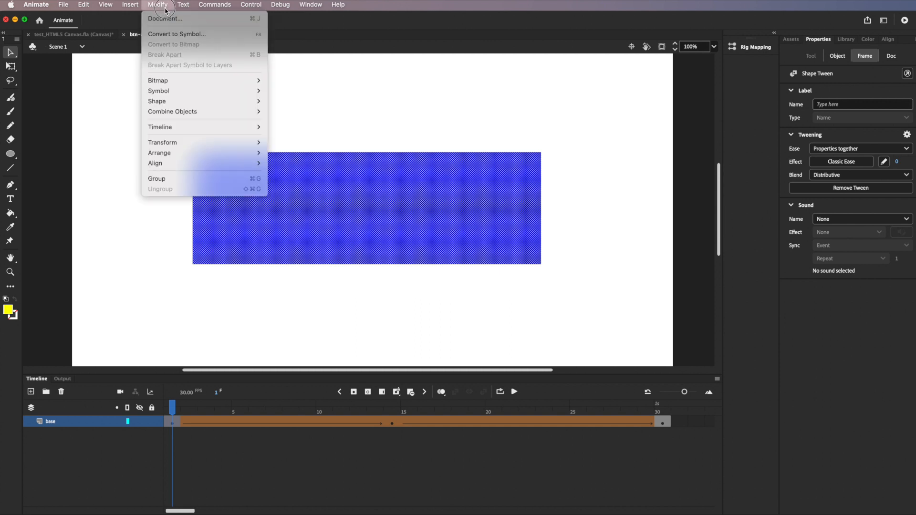
mouse_move(208, 101)
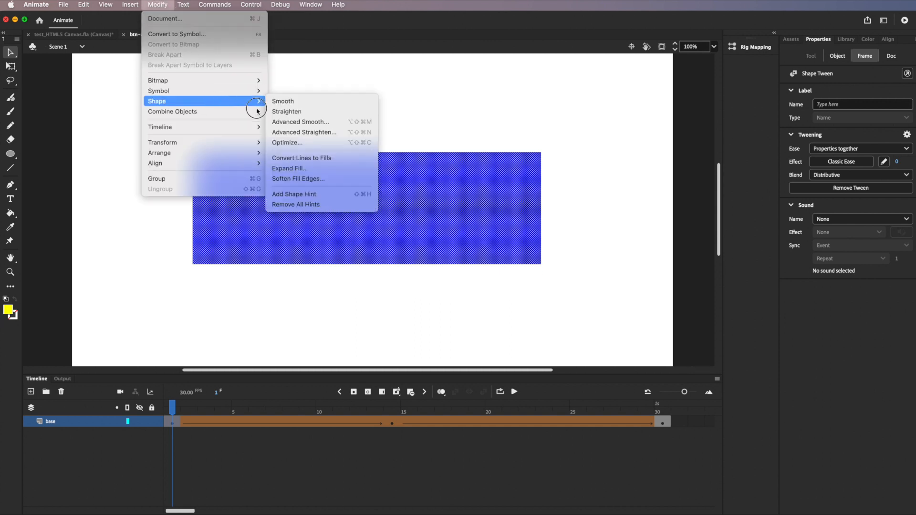
click(290, 195)
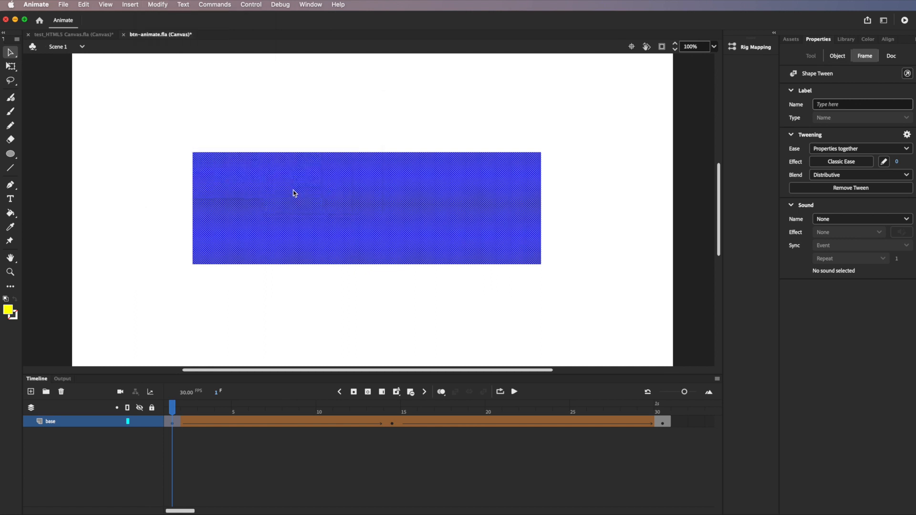
drag(367, 209, 193, 153)
drag(173, 407, 392, 424)
click(426, 276)
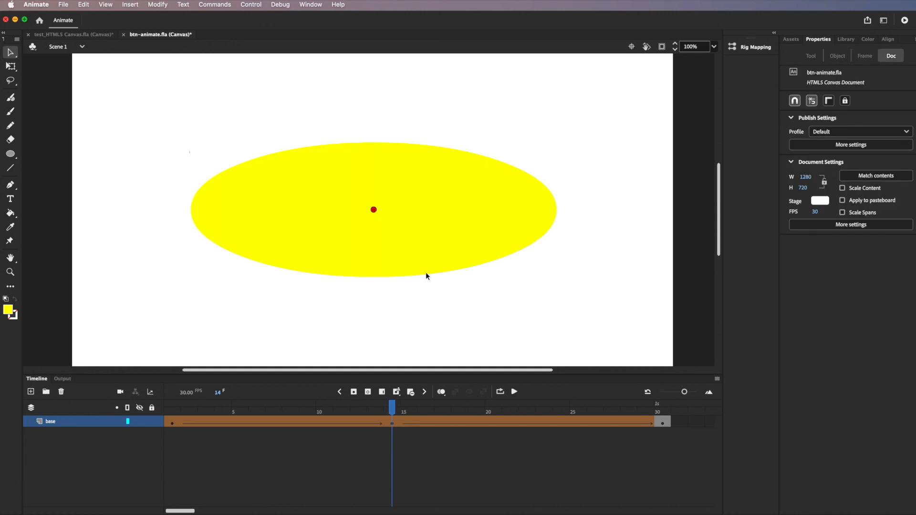
mouse_move(375, 212)
mouse_down()
mouse_move(522, 233)
mouse_move(557, 209)
mouse_up()
mouse_move(392, 407)
mouse_down()
mouse_move(137, 388)
mouse_move(392, 405)
mouse_up()
drag(561, 209, 191, 209)
drag(372, 408, 388, 433)
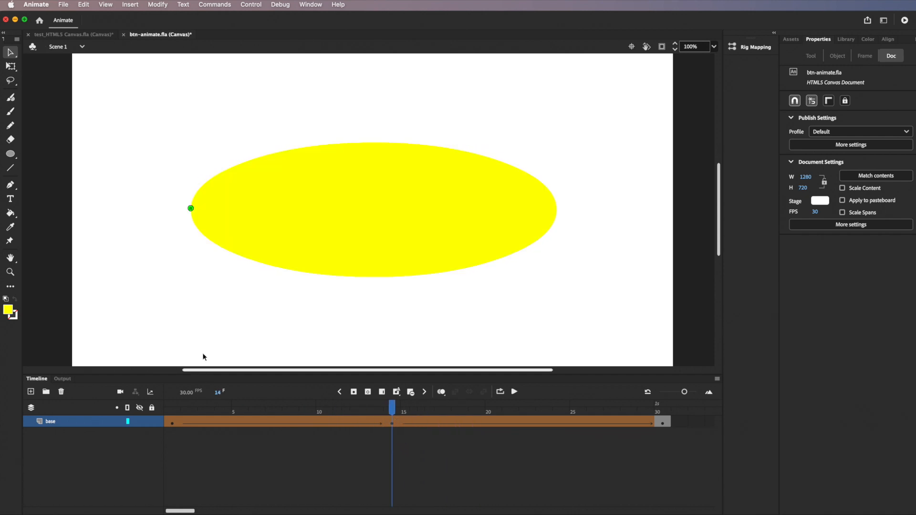
drag(192, 210, 398, 221)
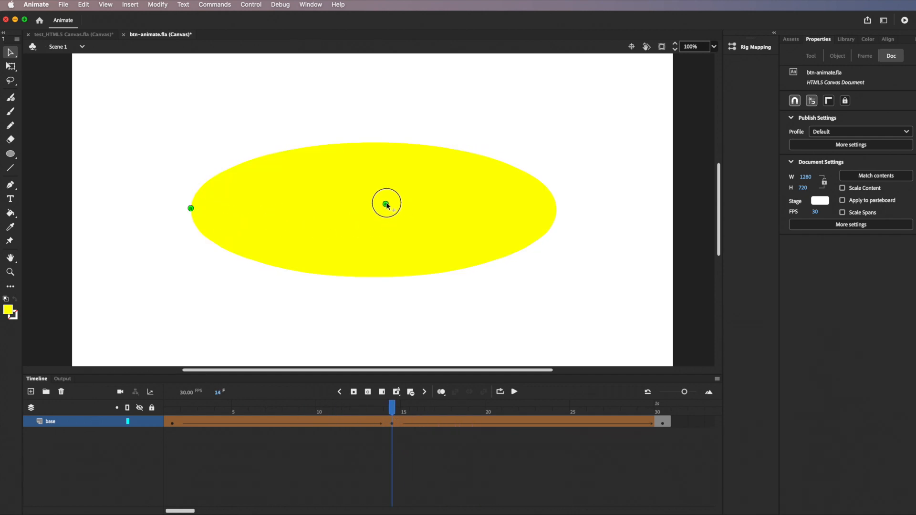
mouse_move(384, 405)
mouse_down()
mouse_move(153, 392)
mouse_move(409, 411)
mouse_move(389, 411)
mouse_up()
drag(401, 409, 646, 425)
drag(405, 415, 393, 415)
click(392, 423)
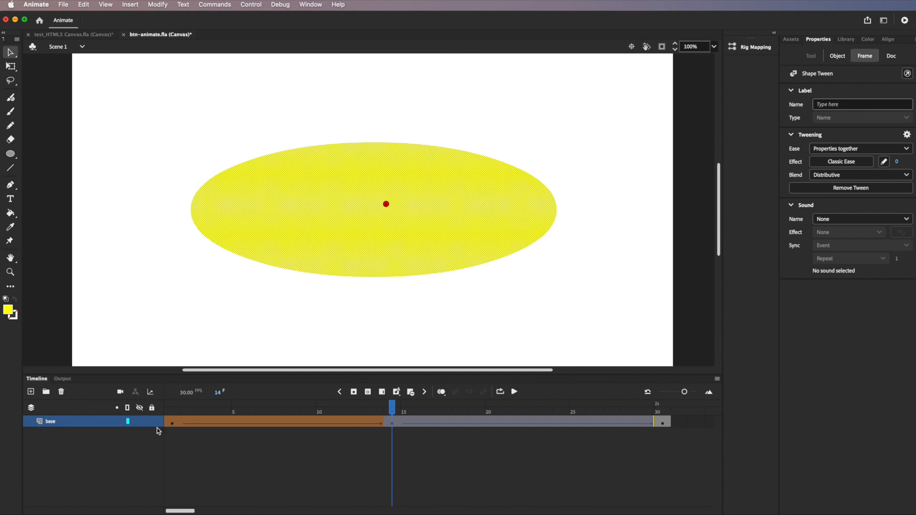
drag(392, 411, 173, 419)
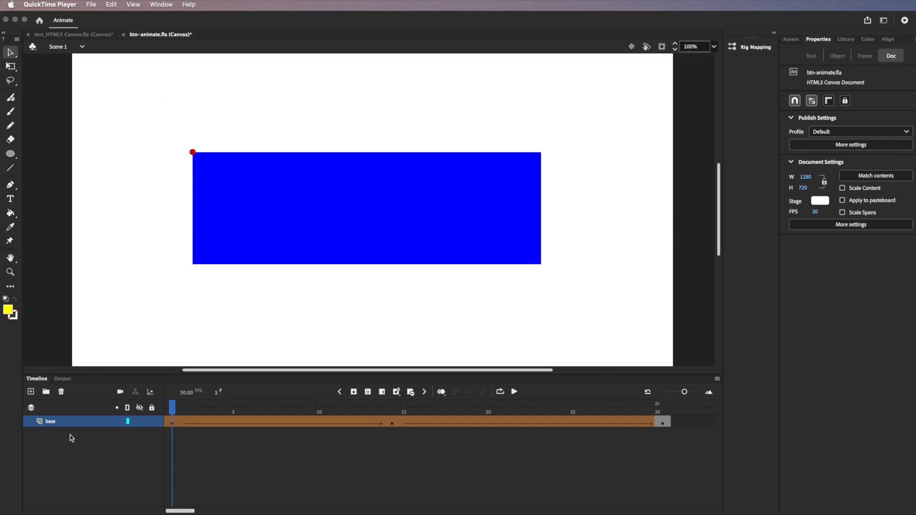
Step: Add a new layer above base and rename it button_1
click(31, 393)
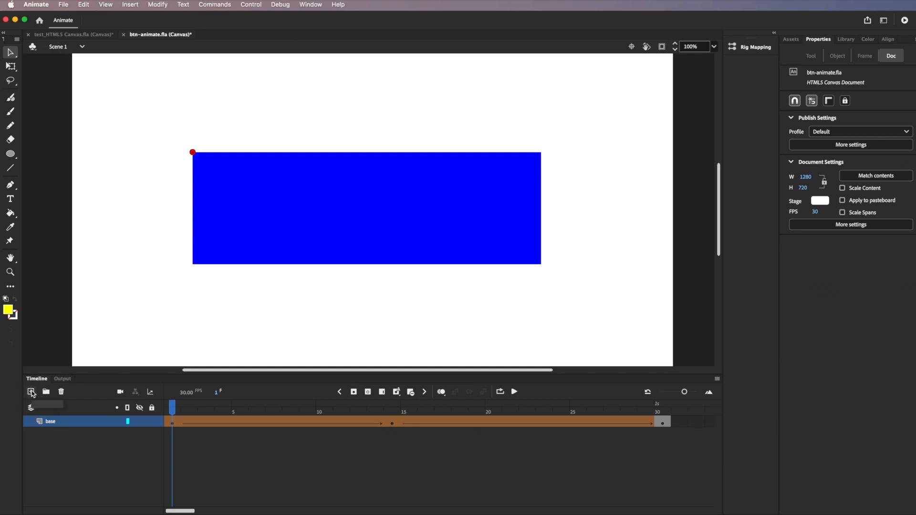
click(31, 393)
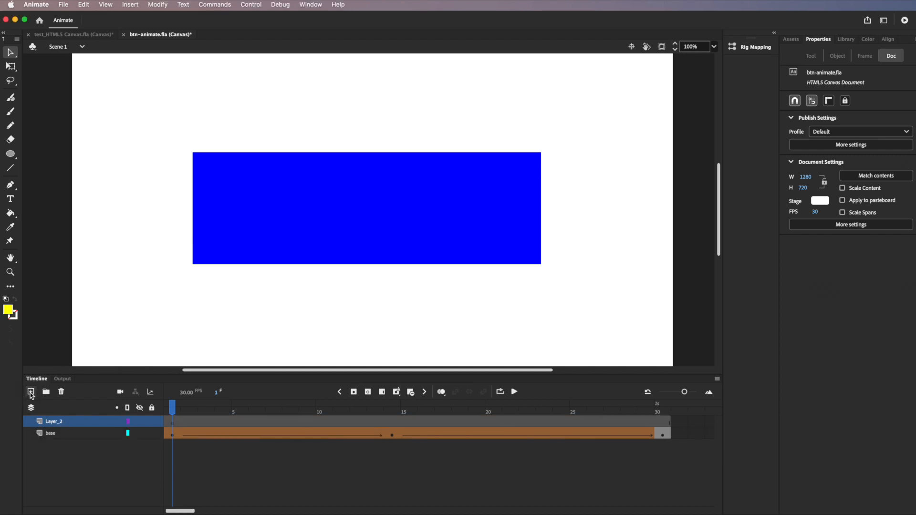
double_click(61, 422)
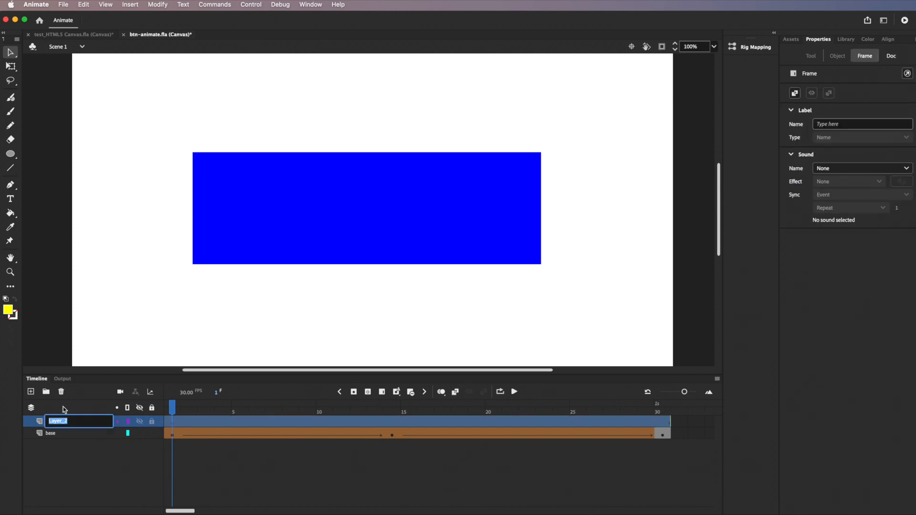
text(b)
text(tn_)
click(57, 419)
drag(56, 420, 44, 420)
text(b)
key(Return)
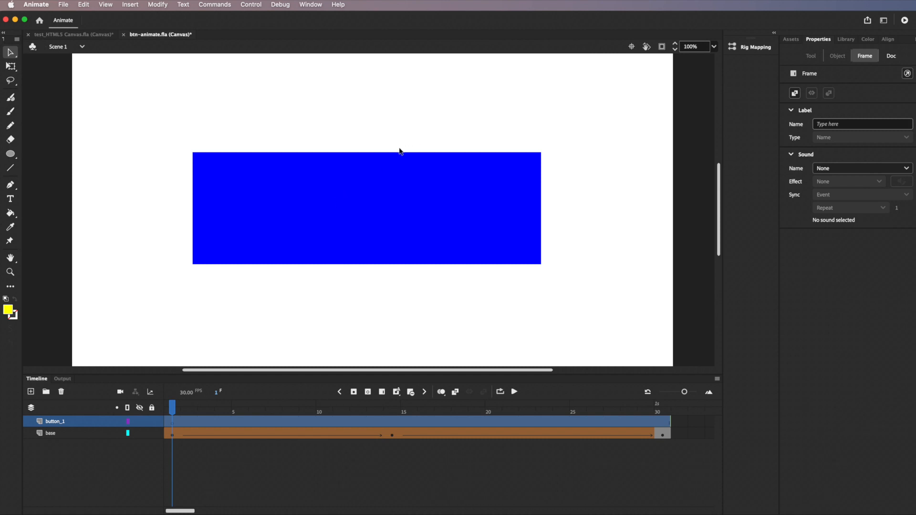
Step: Draw a 297 × 120 yellow oval above the blue rectangle and select it
click(11, 156)
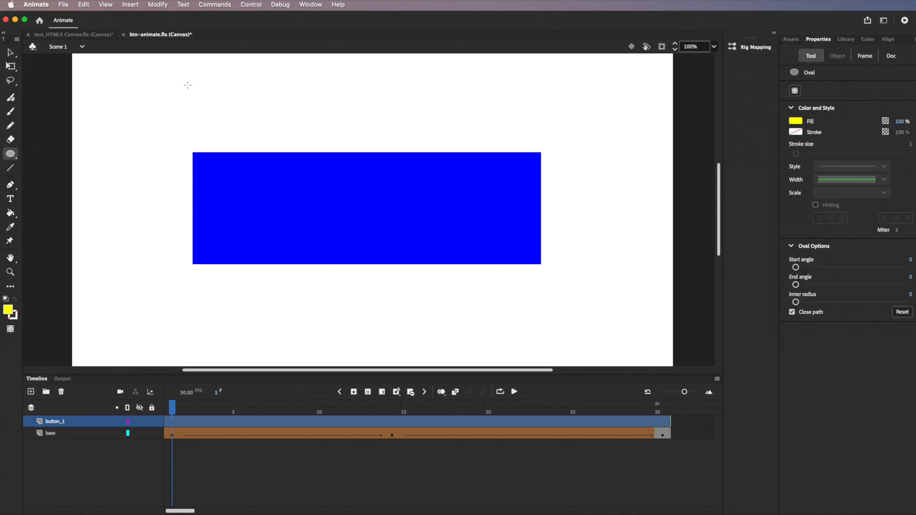
drag(166, 83, 307, 139)
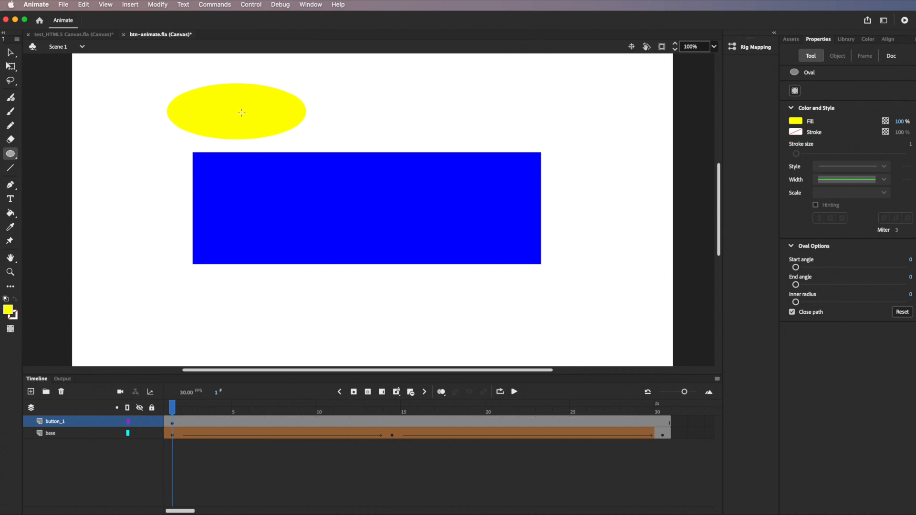
click(10, 52)
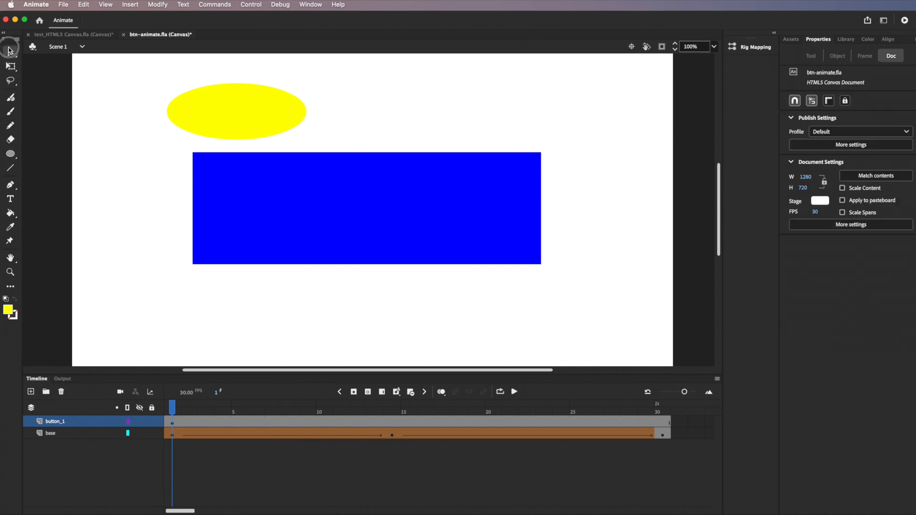
click(247, 115)
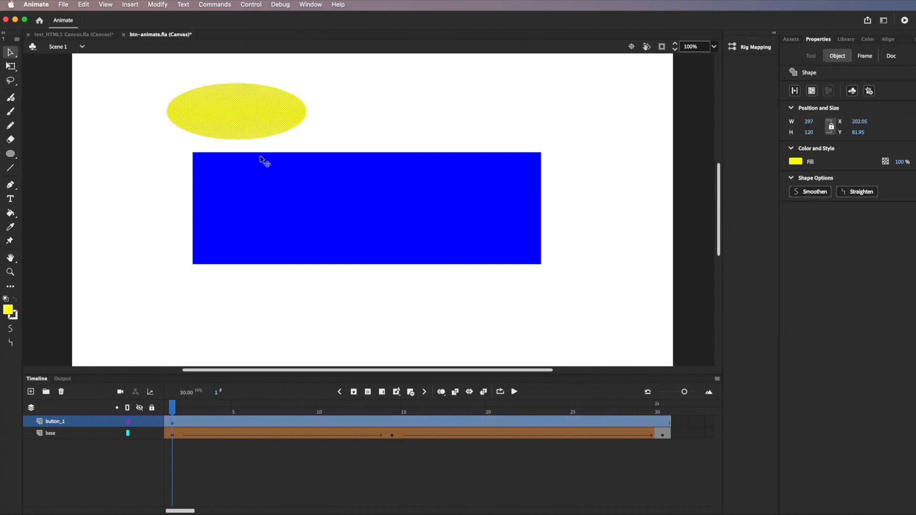
Step: Try an eraser stroke through the blue rectangle, undo it, and reselect the yellow oval
click(253, 230)
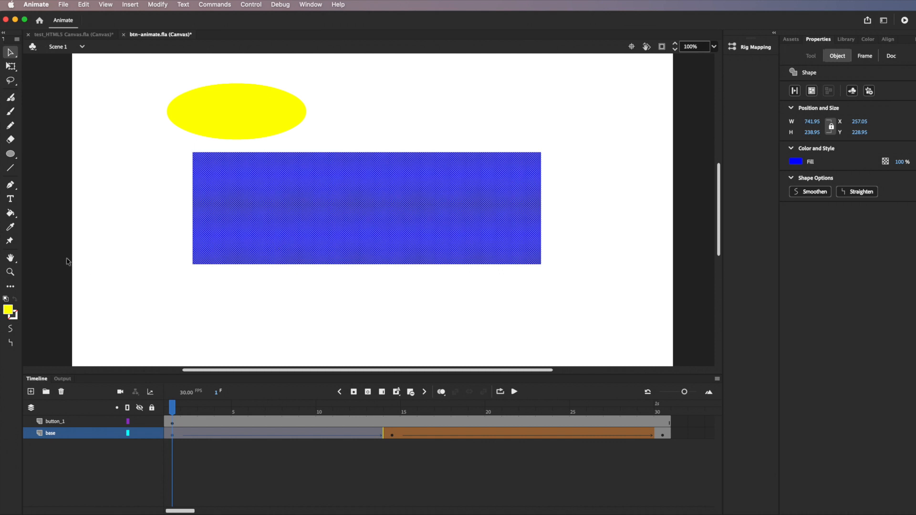
click(11, 137)
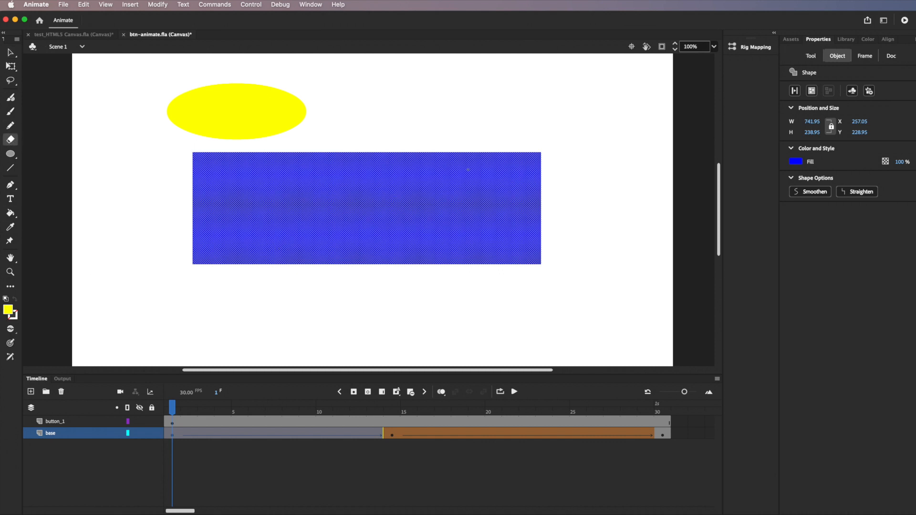
mouse_move(469, 161)
mouse_down()
mouse_move(479, 200)
mouse_move(337, 197)
mouse_move(320, 227)
mouse_up()
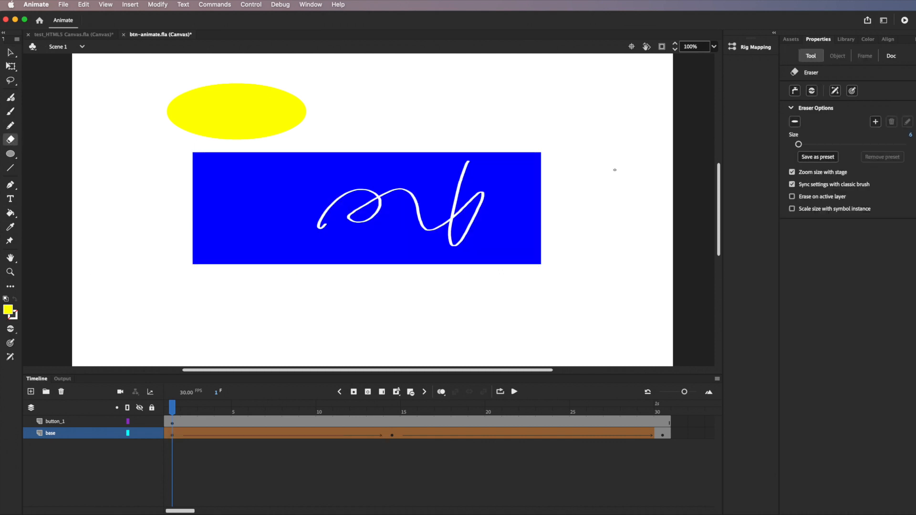
key(super+z)
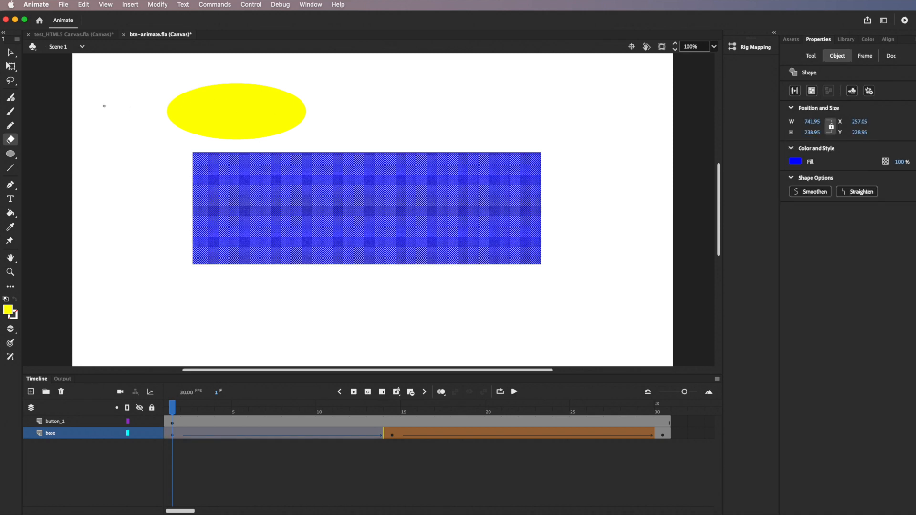
click(9, 52)
click(237, 115)
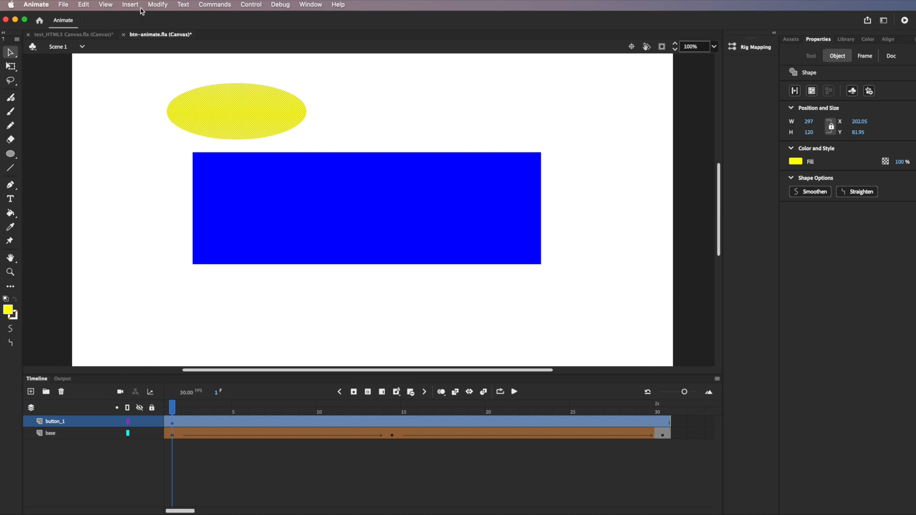
click(157, 5)
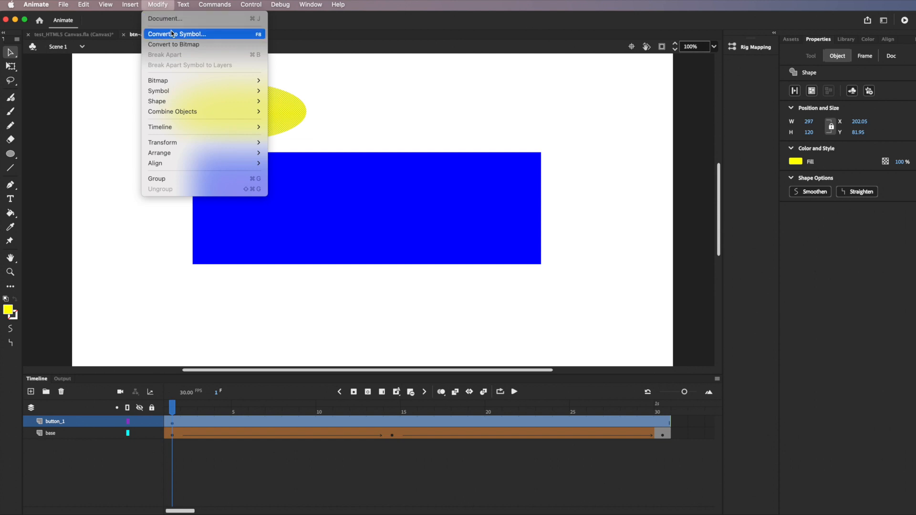
Step: Convert the selected yellow oval into a Button-type symbol named btn_1
click(182, 36)
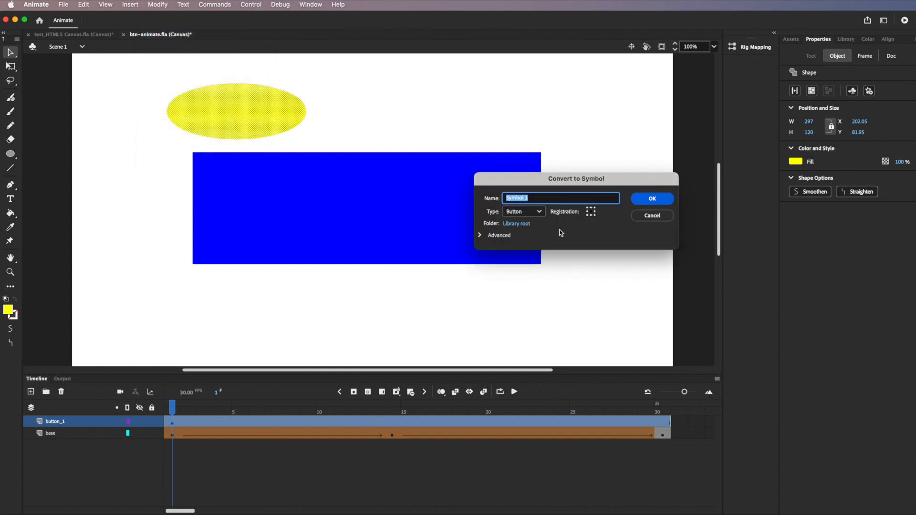
click(539, 211)
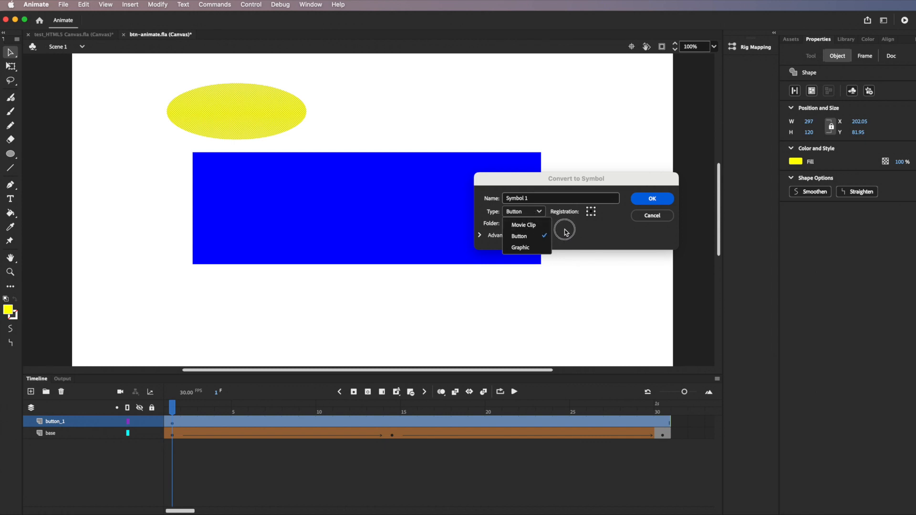
click(531, 237)
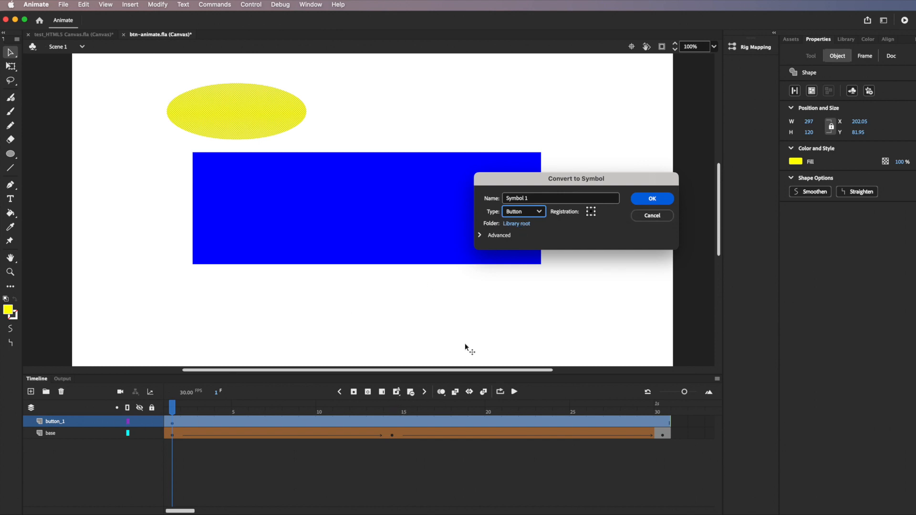
drag(529, 198, 492, 197)
text(btn_1)
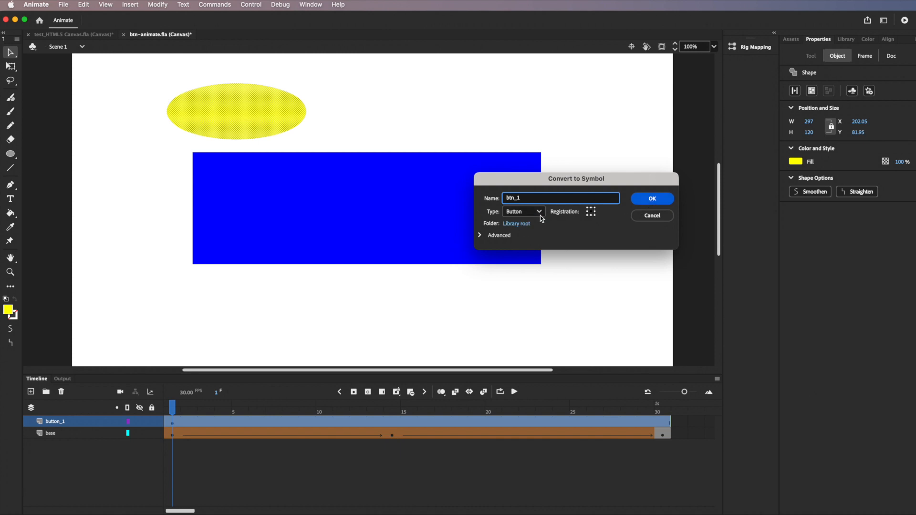
click(664, 198)
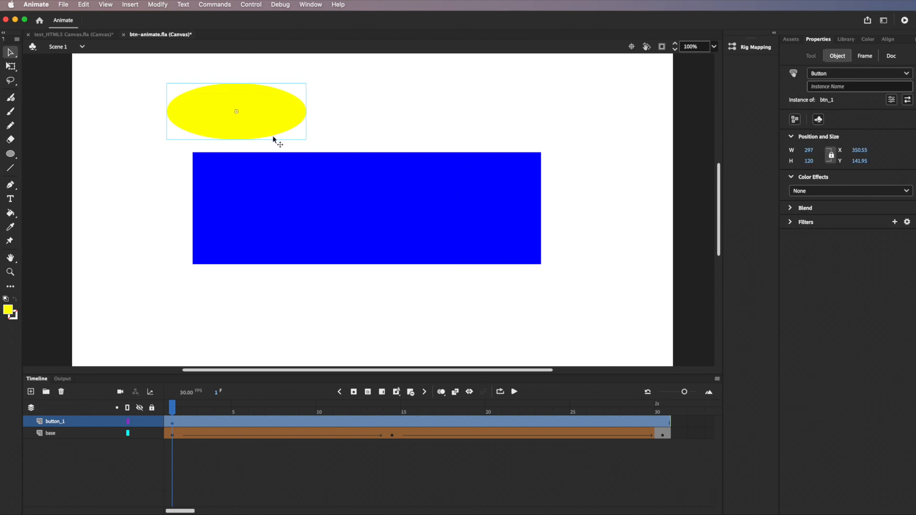
Step: Name the oval button's instance button_state_1, dismissing the invalid-name warning after the first attempt
click(827, 87)
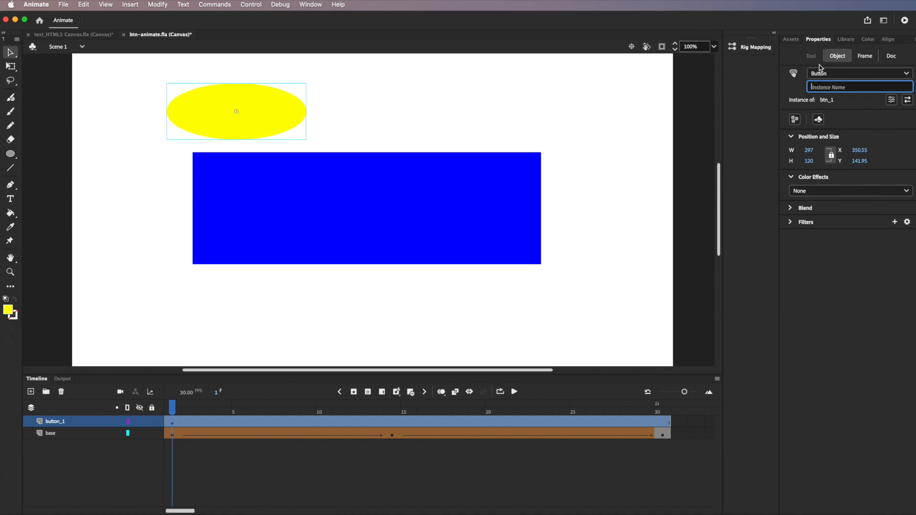
text(btn)
text(utton-state-1)
key(Return)
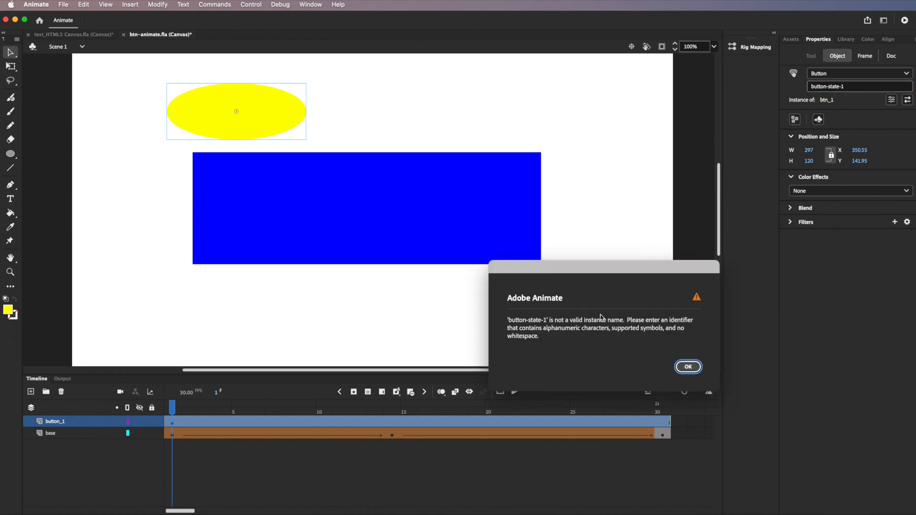
click(692, 370)
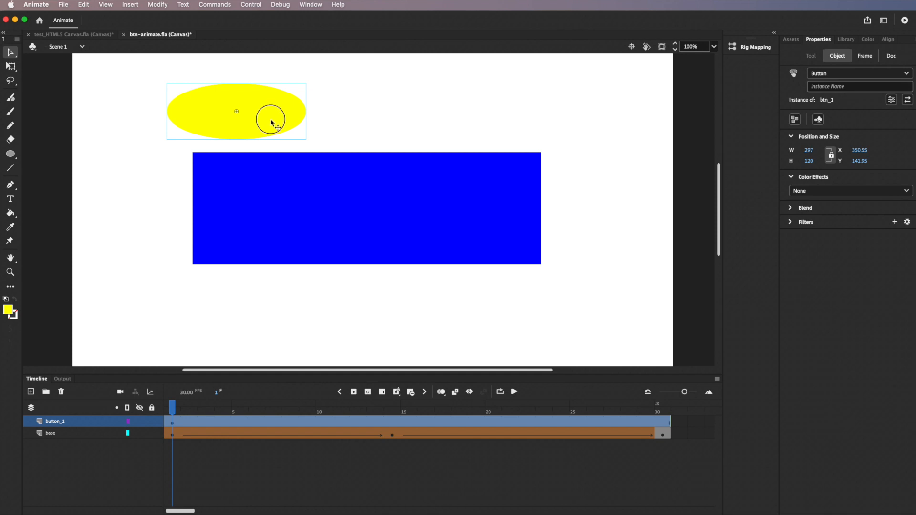
click(847, 87)
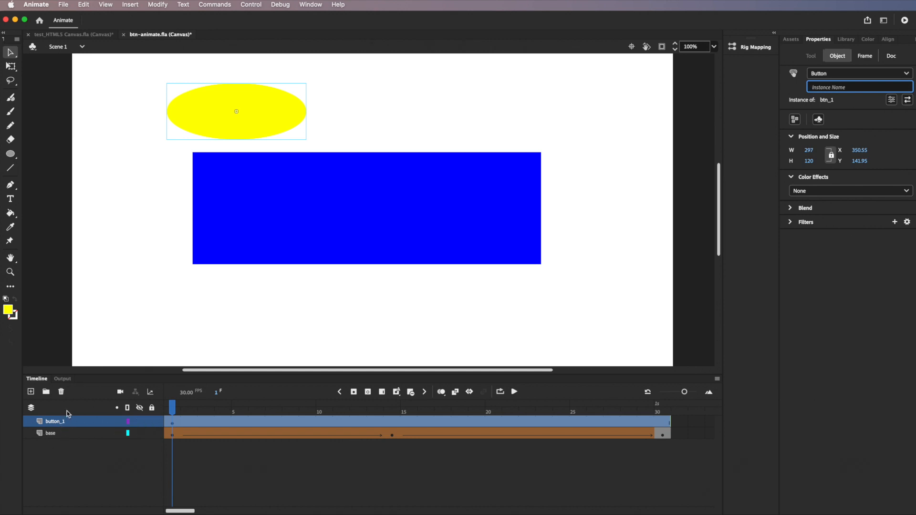
text(btn)
key(BackSpace)
text(utton_state_1)
key(Return)
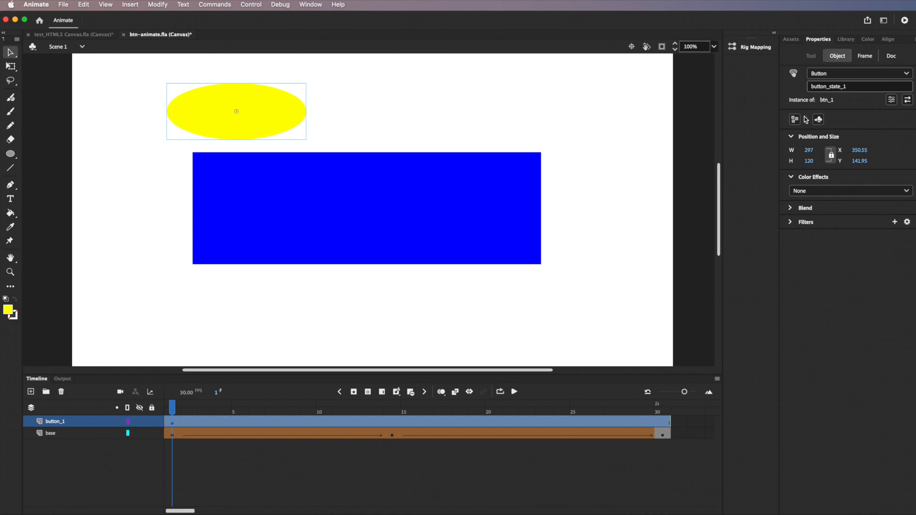
Step: Add a new layer above button_1 and name it button_2
click(30, 392)
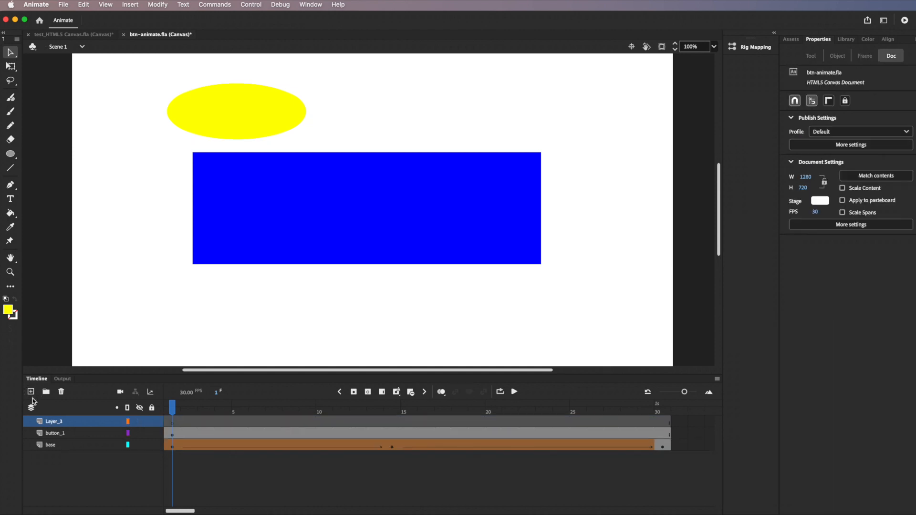
double_click(58, 422)
text(b)
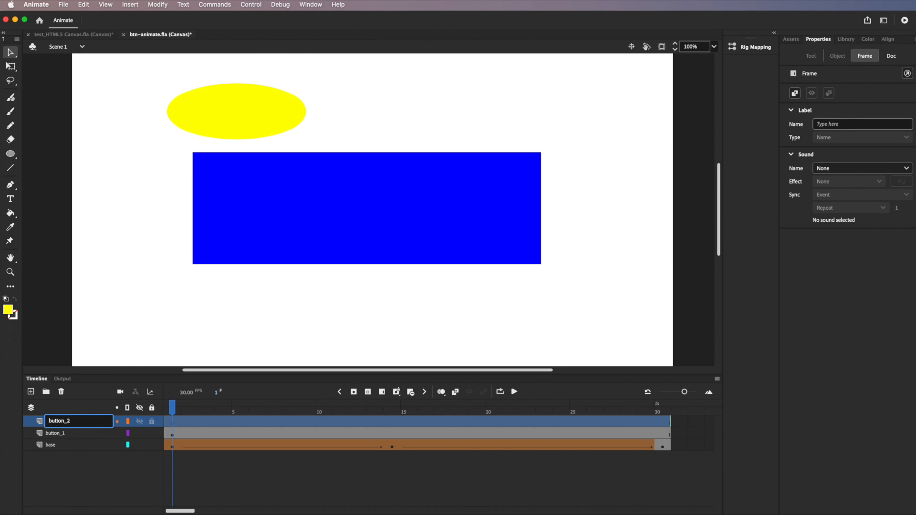
text(utton_2)
key(Return)
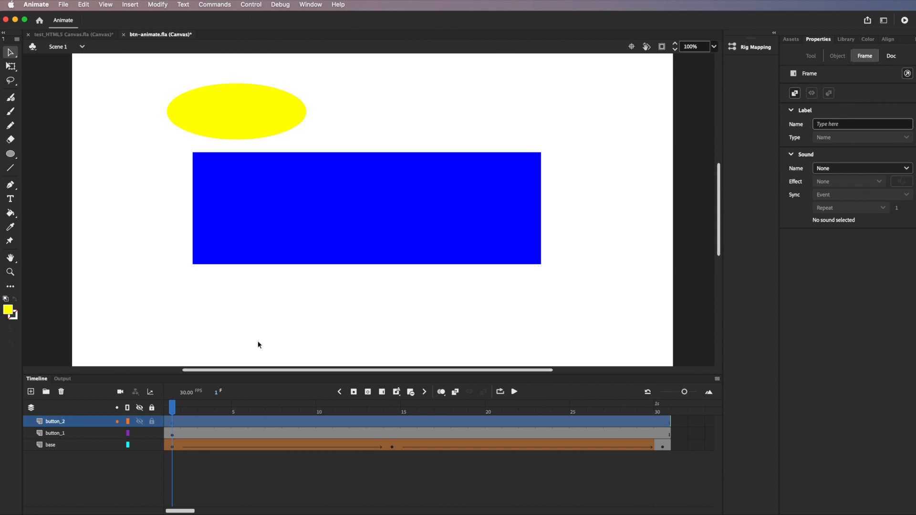
Step: Draw a 322 × 112 yellow rectangle right of the oval and select it
click(11, 159)
click(48, 152)
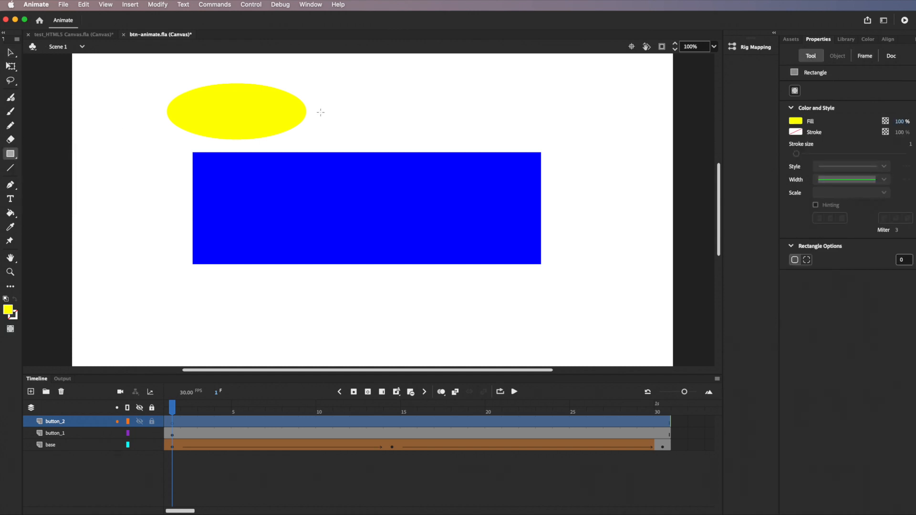
mouse_move(419, 86)
mouse_down()
mouse_move(536, 123)
mouse_move(541, 139)
mouse_move(570, 138)
mouse_up()
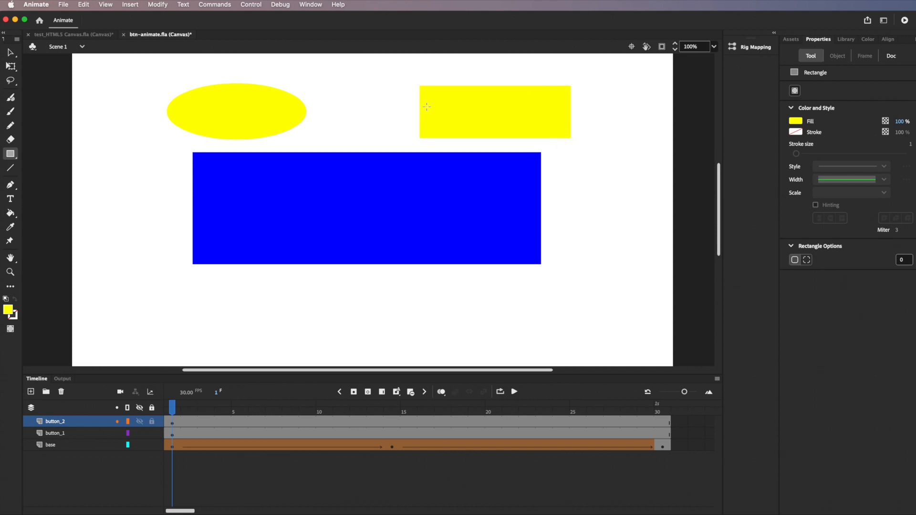
click(10, 52)
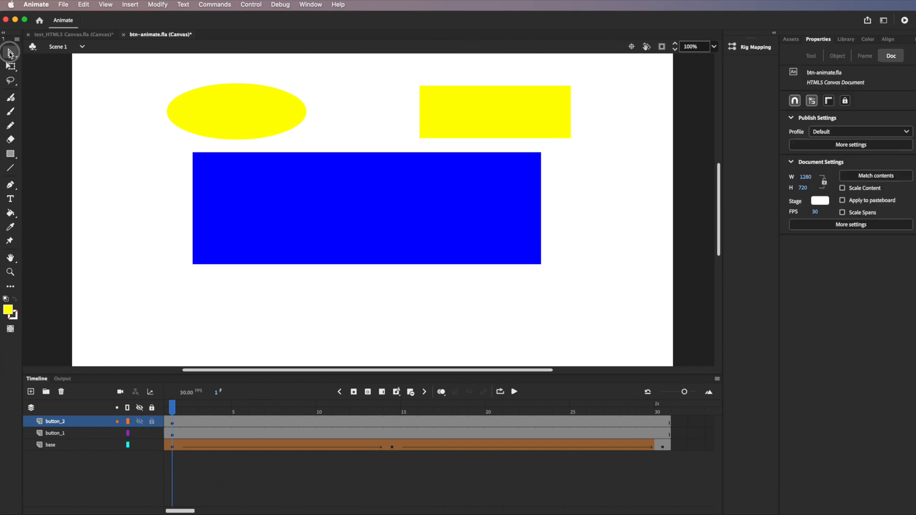
click(467, 118)
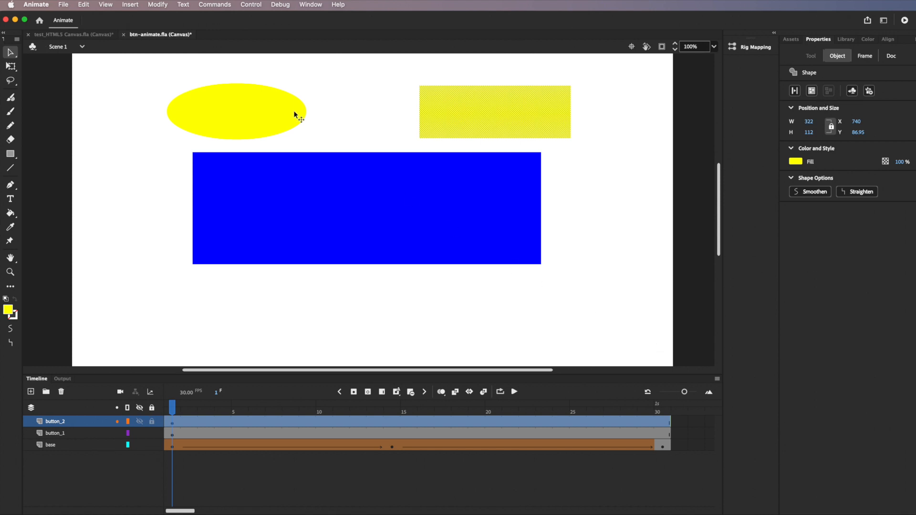
Step: Convert the yellow rectangle into a Button symbol named btn_2
click(157, 5)
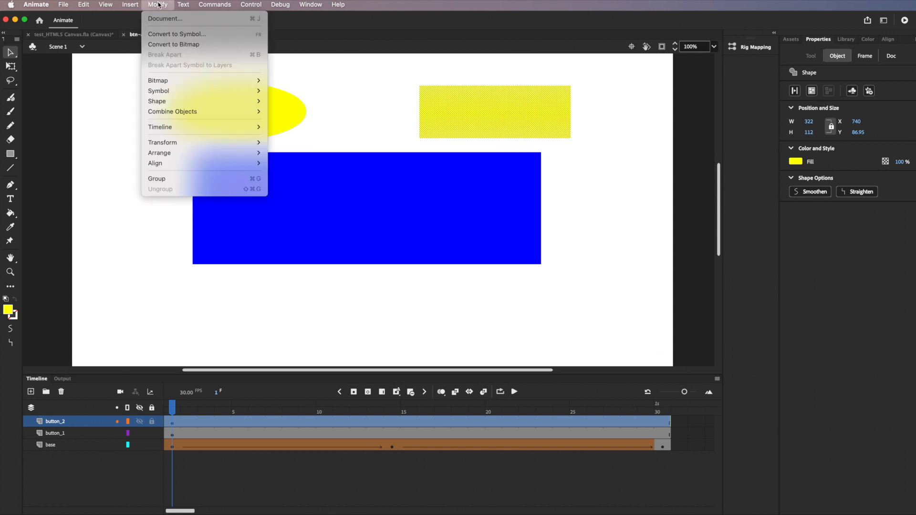
click(178, 33)
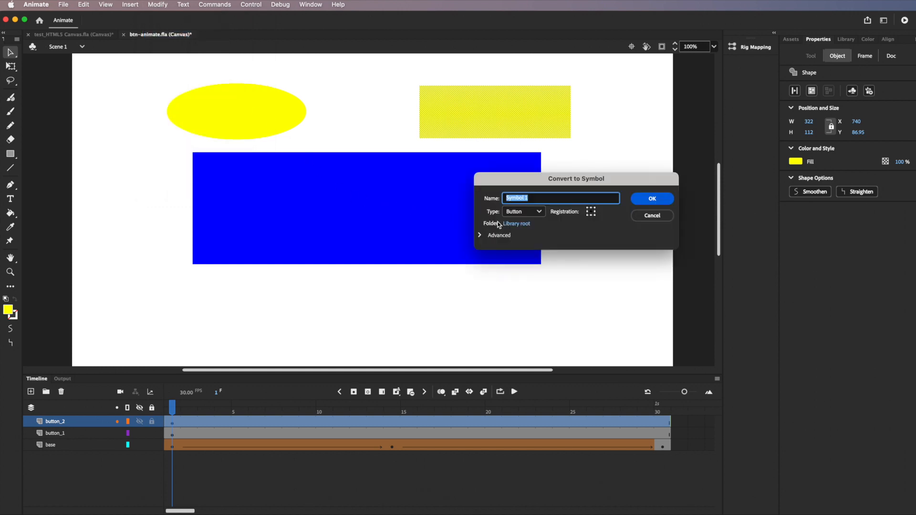
text(btn_2)
click(663, 201)
Step: Give the btn_2 instance the name button_state_2
click(843, 87)
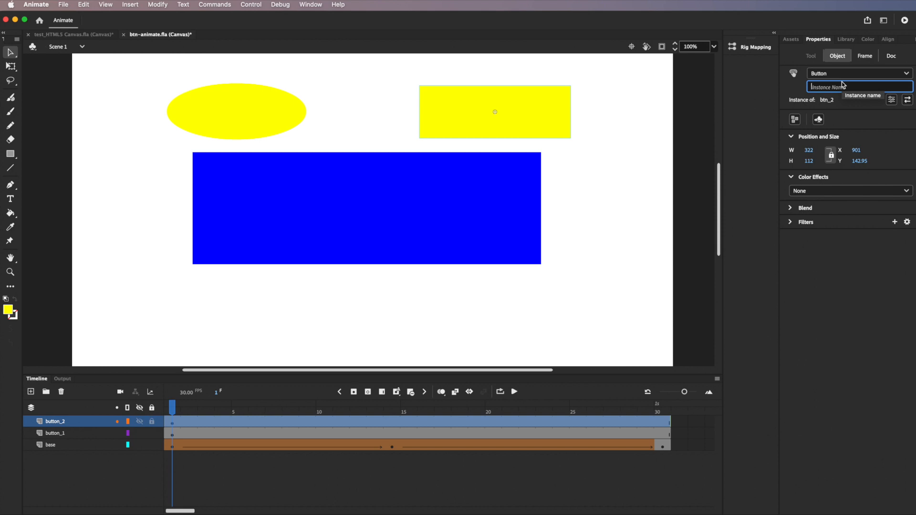
text(button_)
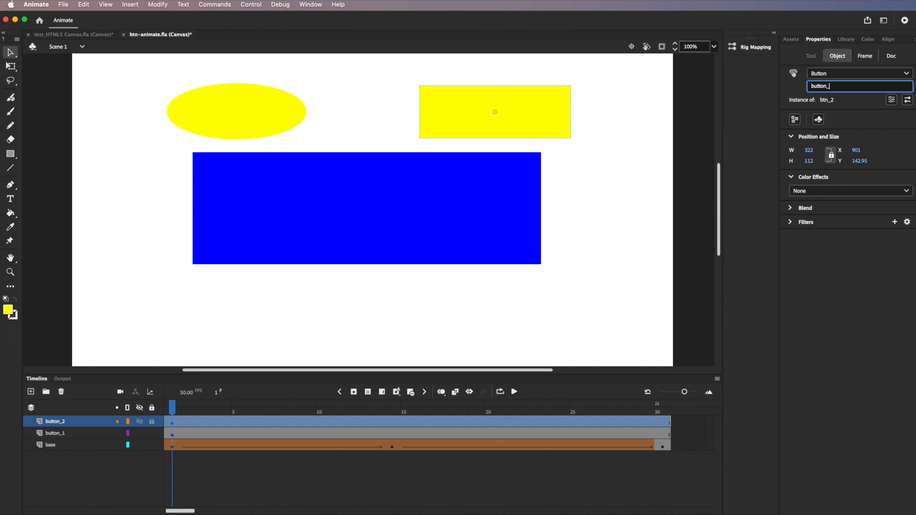
text(state_2)
key(Return)
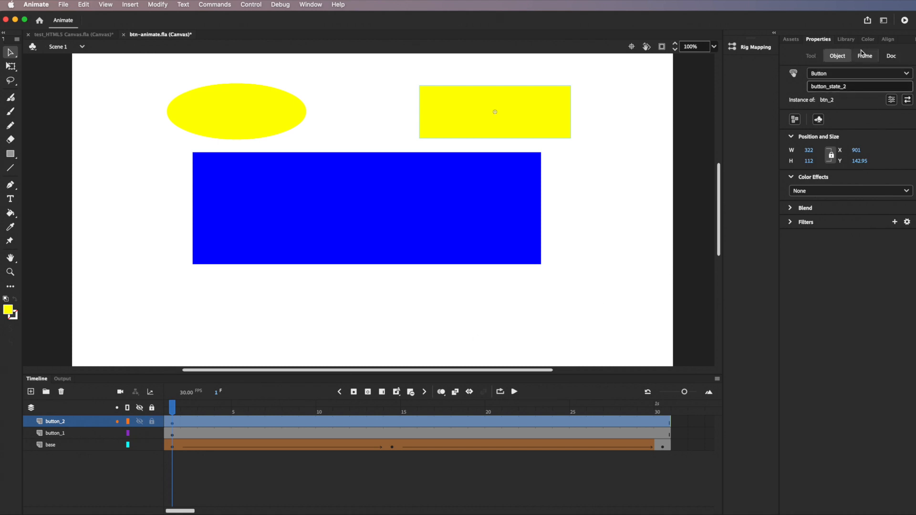
click(847, 42)
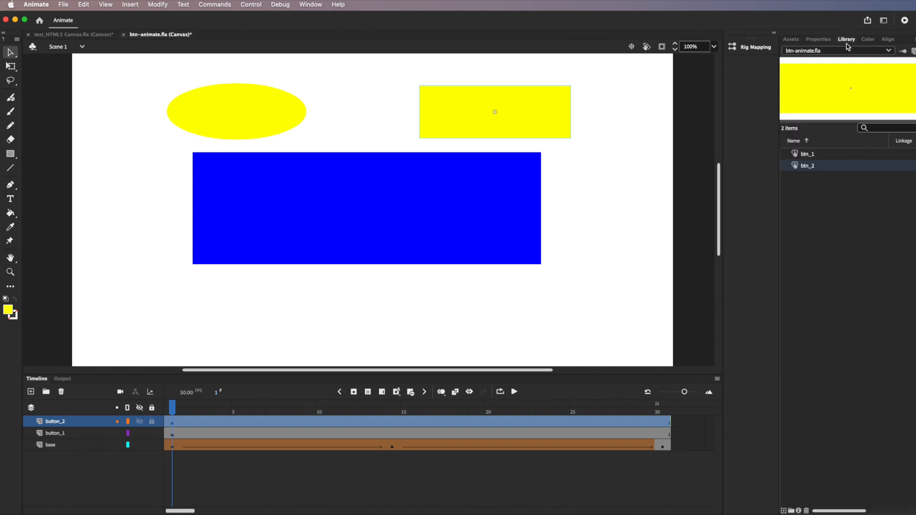
Step: Preview btn_1 and btn_2 in the Library, open btn_1, return to Scene 1, then edit btn_2 in place
click(818, 156)
click(814, 167)
double_click(796, 155)
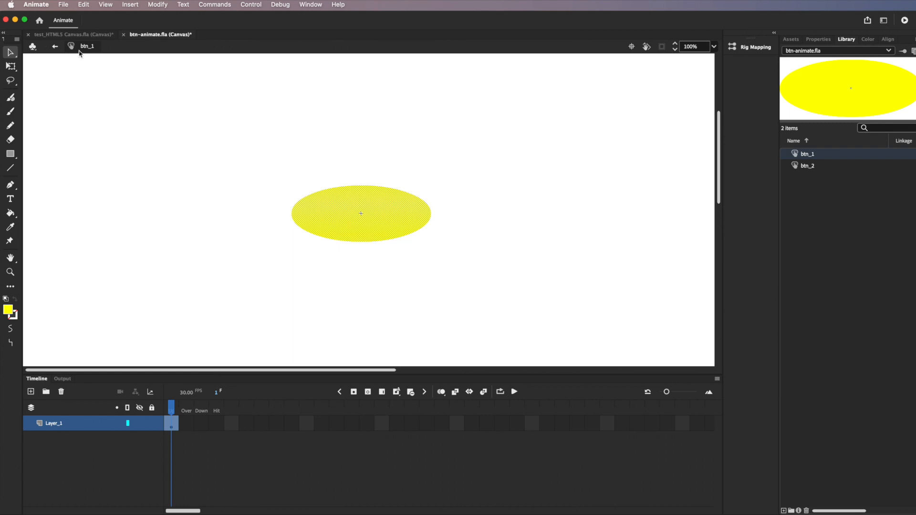
click(55, 47)
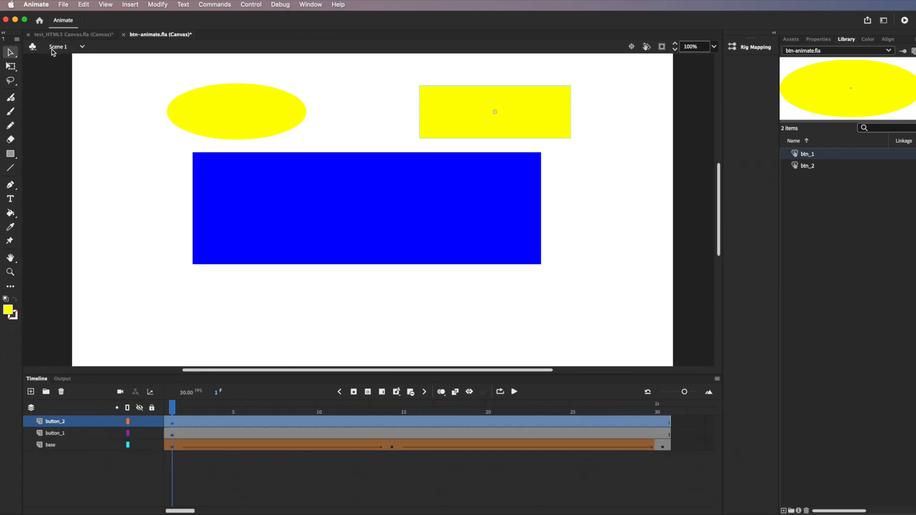
double_click(542, 121)
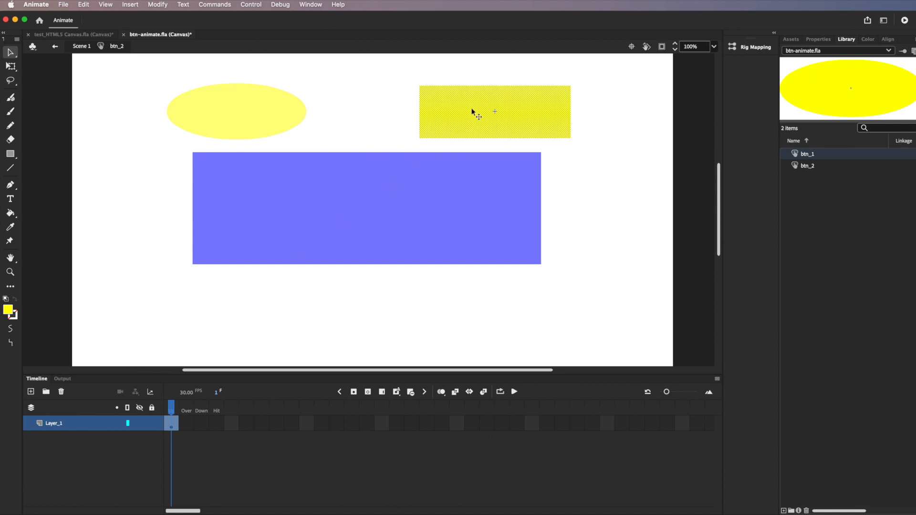
Step: Insert a keyframe on btn_2's Over frame
click(187, 426)
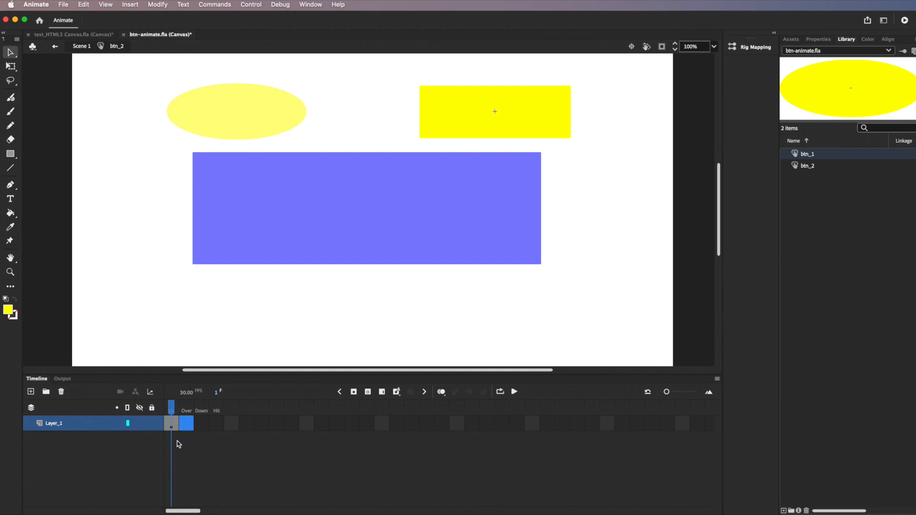
right_click(188, 428)
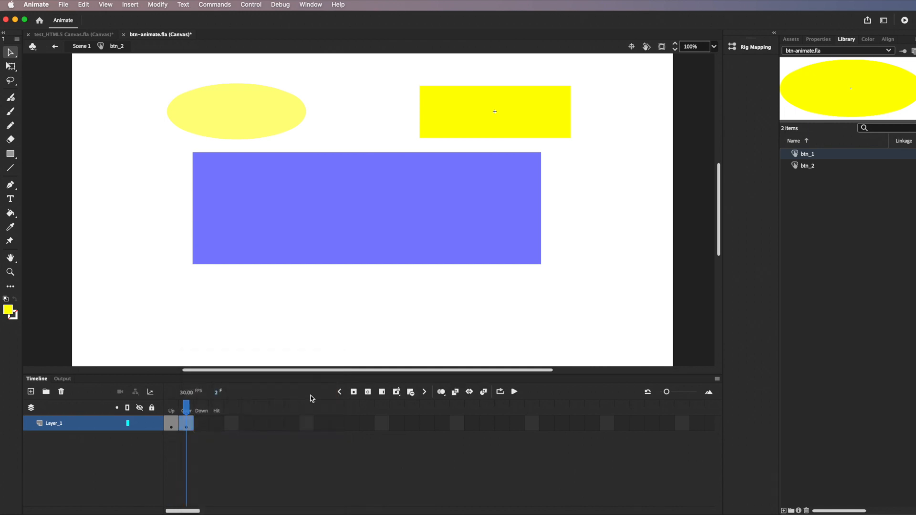
click(210, 431)
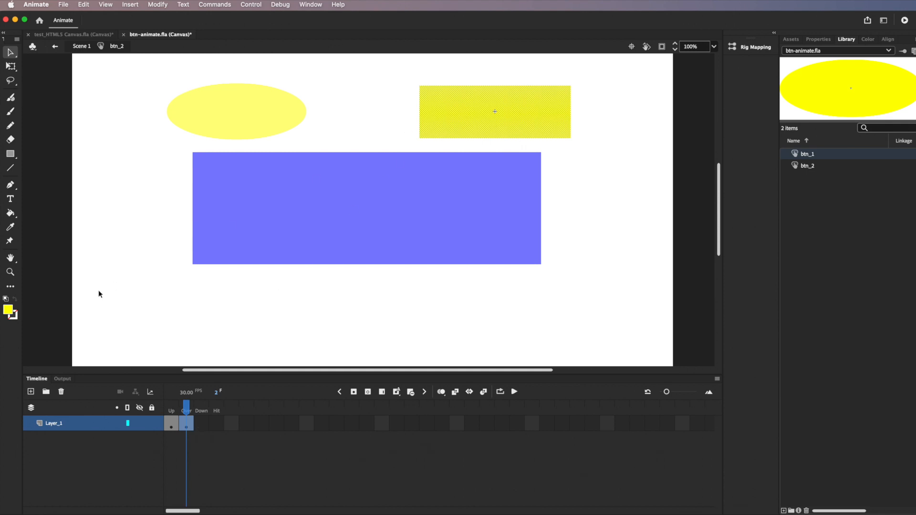
Step: Set the Over-state rectangle's fill to red #FF0000, check the Up frame stays yellow, and return to Scene 1
click(819, 41)
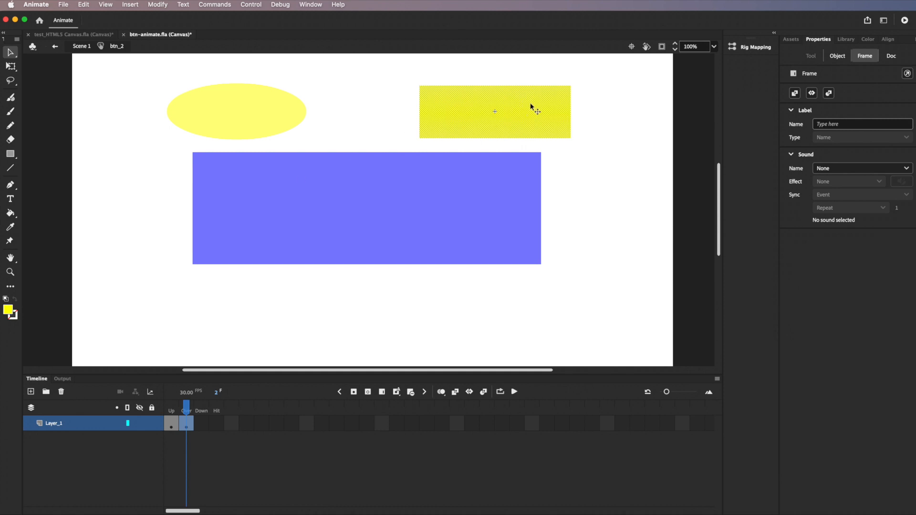
click(839, 56)
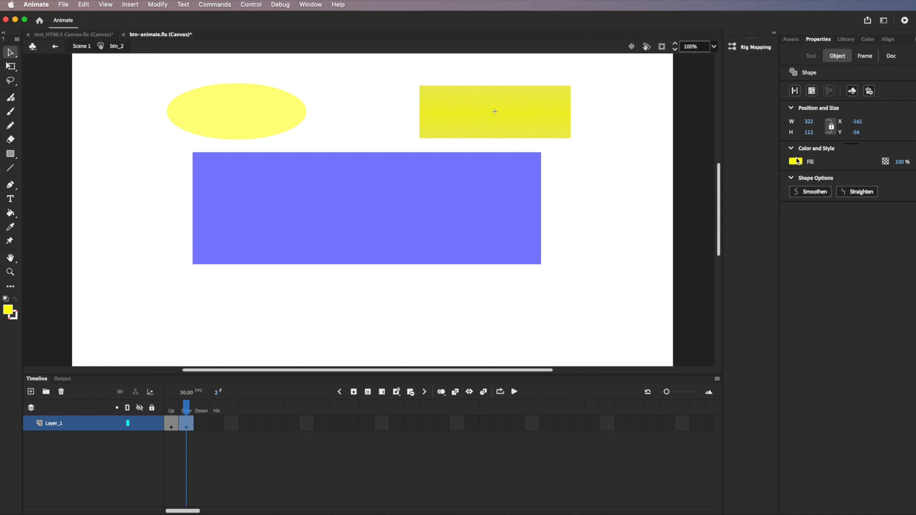
click(796, 161)
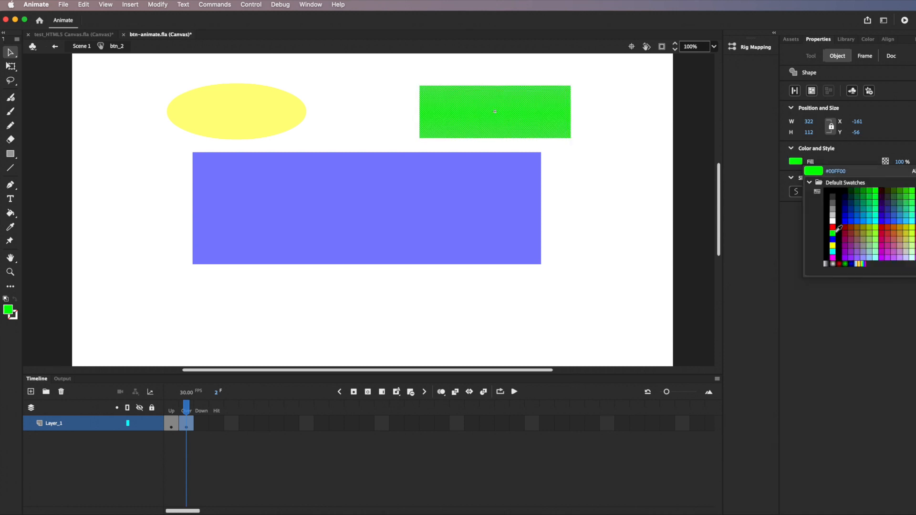
click(832, 225)
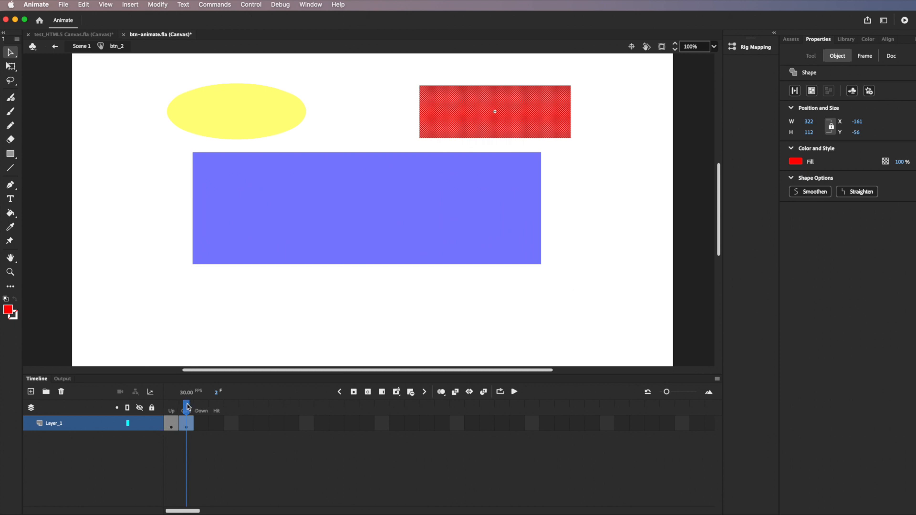
click(171, 410)
click(186, 413)
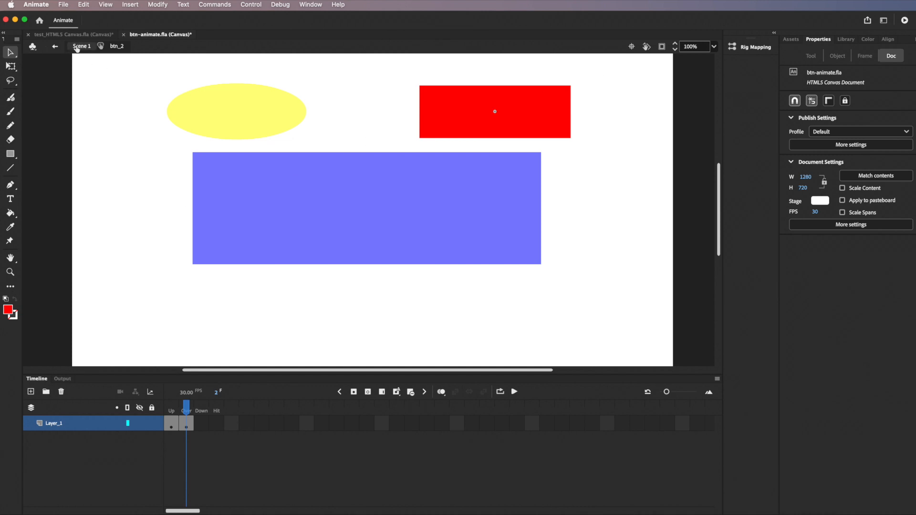
click(76, 48)
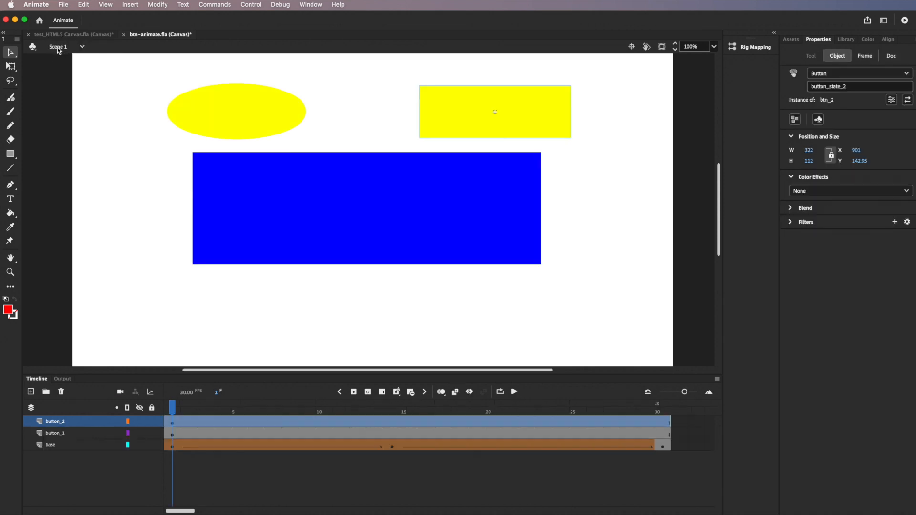
Step: Edit btn_1 in place and insert a keyframe on its Over frame
click(218, 114)
double_click(217, 115)
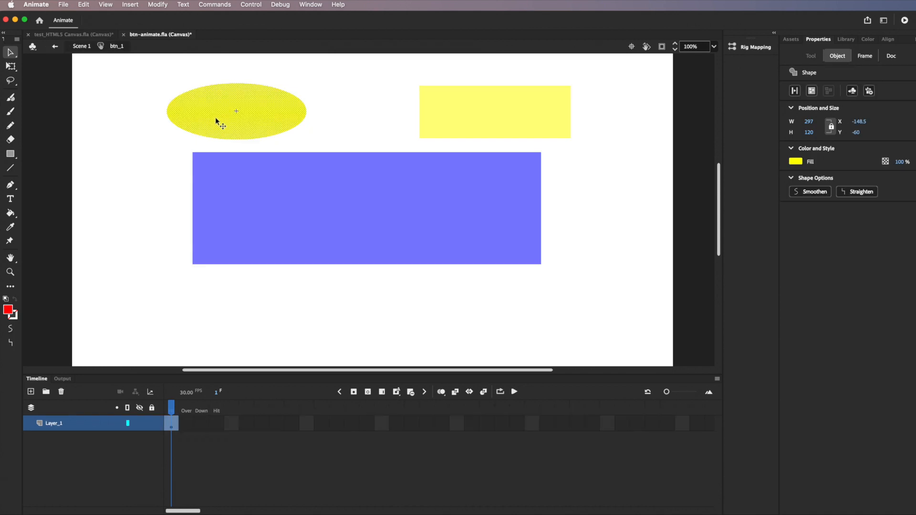
click(187, 429)
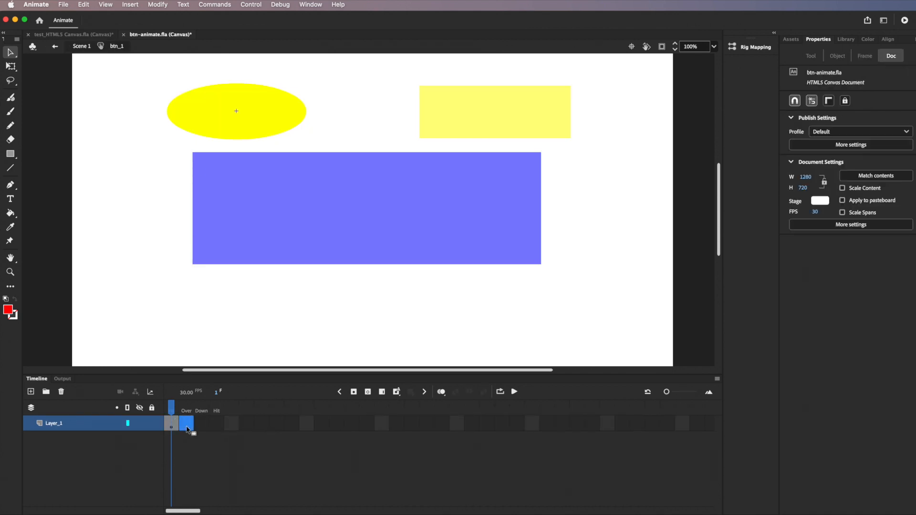
click(353, 393)
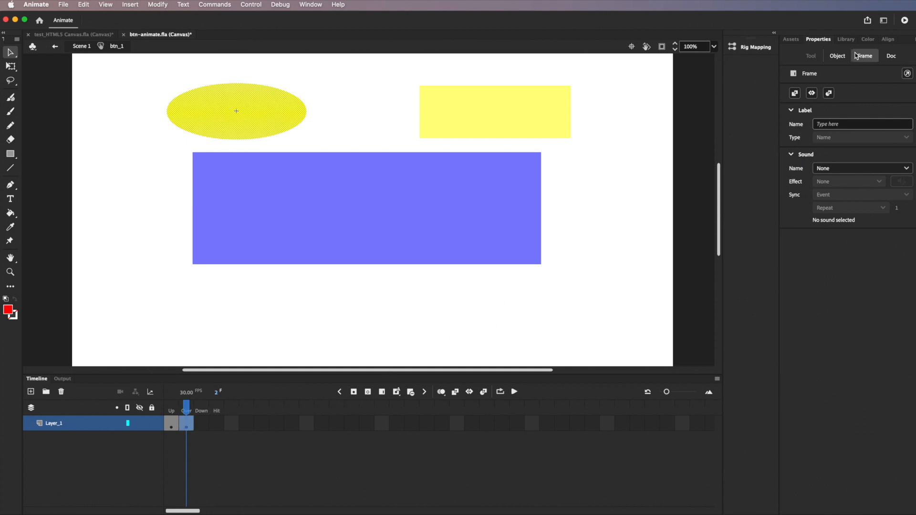
Step: Fill the Over-state ellipse with blue #0000FF and return to Scene 1
click(837, 57)
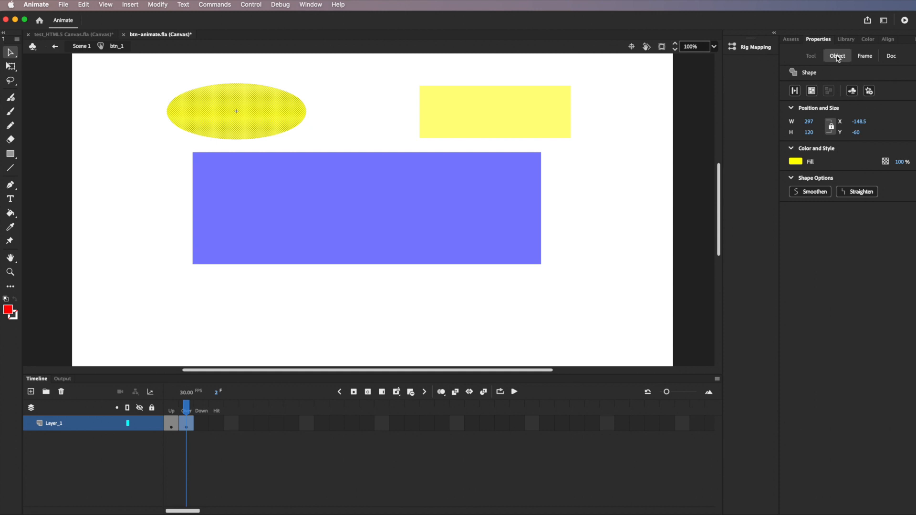
click(797, 164)
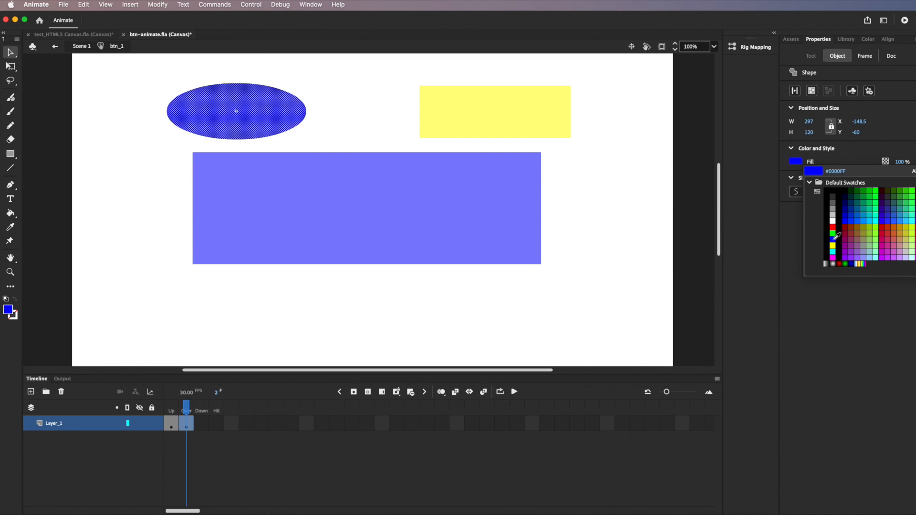
click(833, 239)
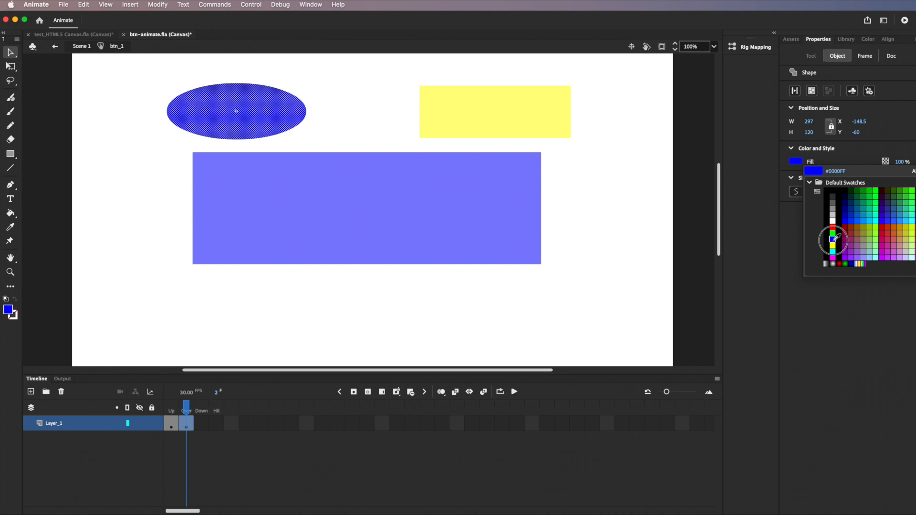
click(152, 321)
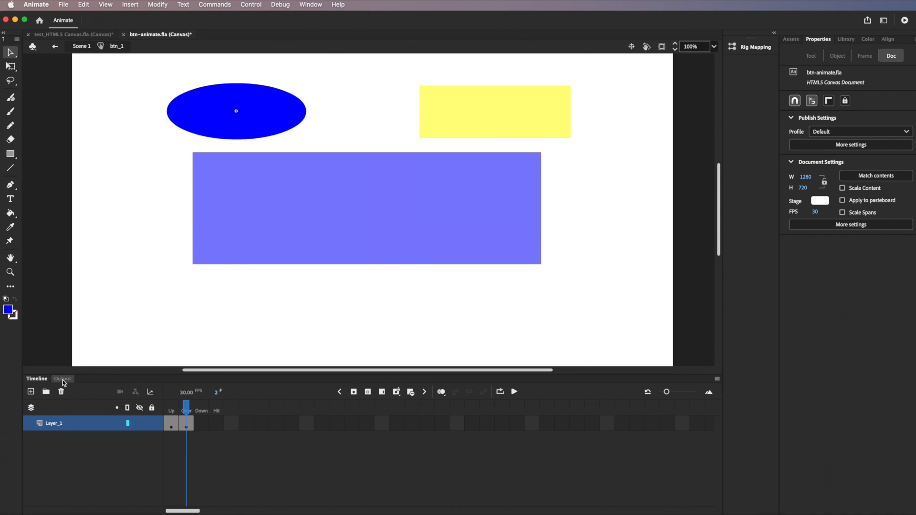
click(55, 47)
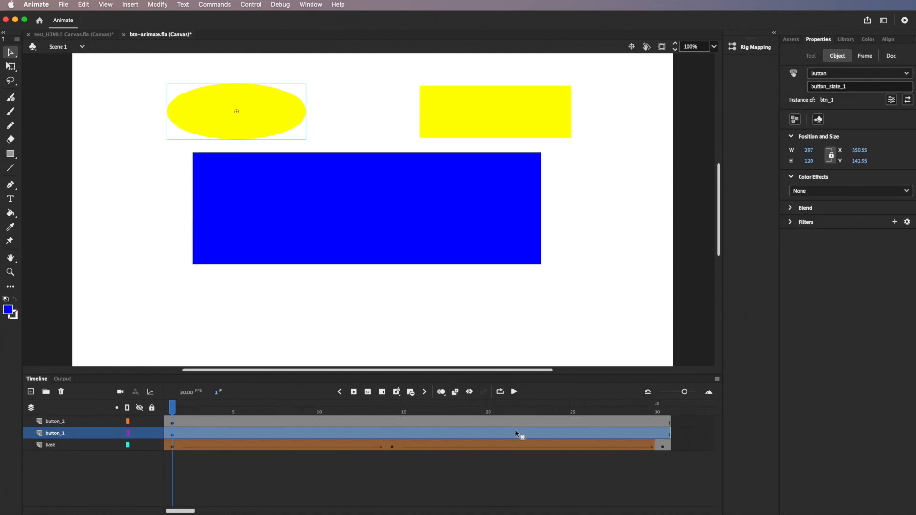
Step: Save btn-animate.fla with both buttons' Over states and bring Animate back to the front
click(65, 7)
click(76, 93)
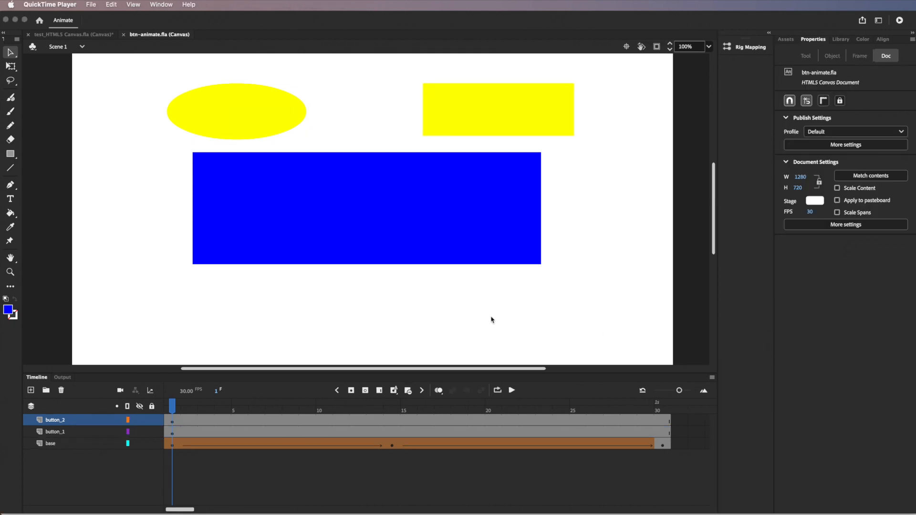
click(330, 341)
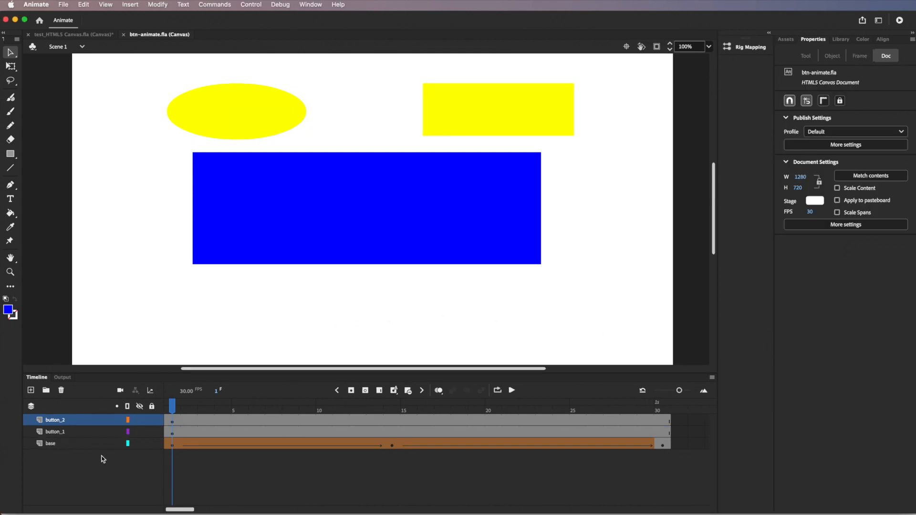
Step: Add a new top layer named Actions and select its frame 1
click(30, 391)
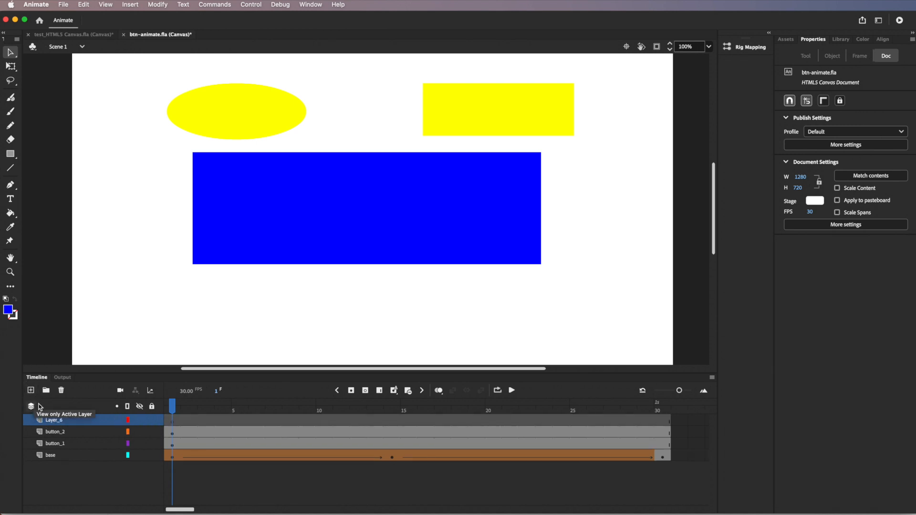
click(56, 420)
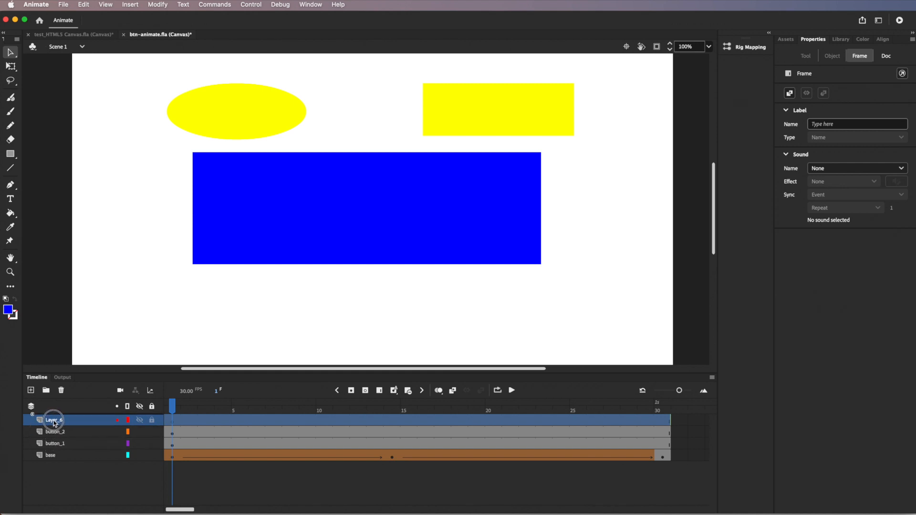
double_click(56, 420)
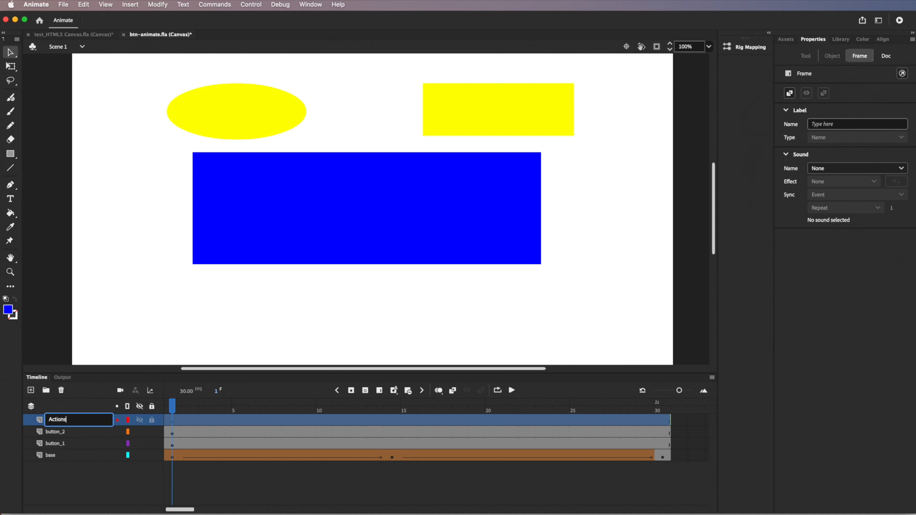
text(Actions)
key(Return)
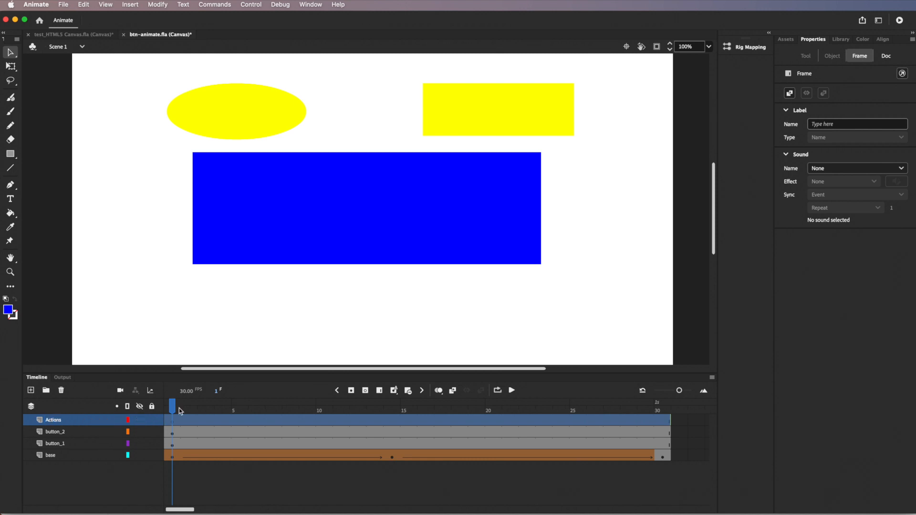
click(173, 424)
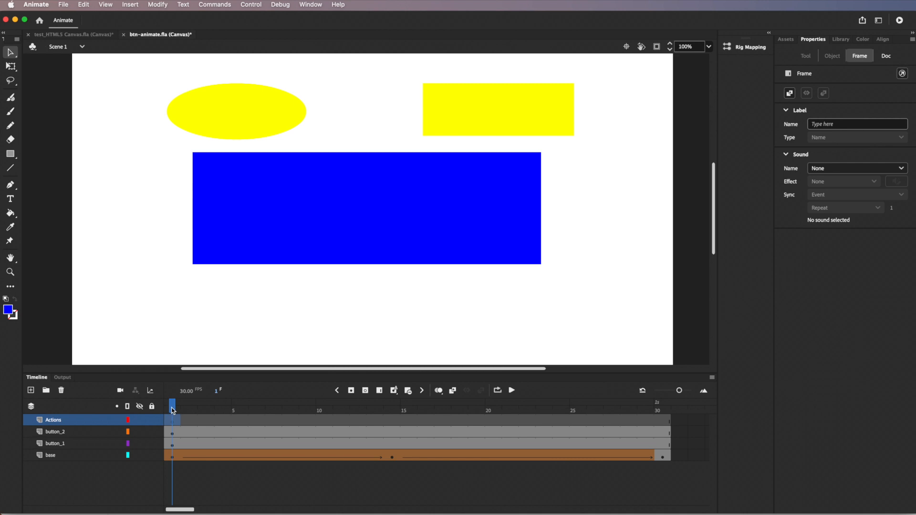
Step: Insert a keyframe at frame 30 of the Actions layer and label it END
click(188, 408)
drag(570, 424, 668, 423)
click(668, 423)
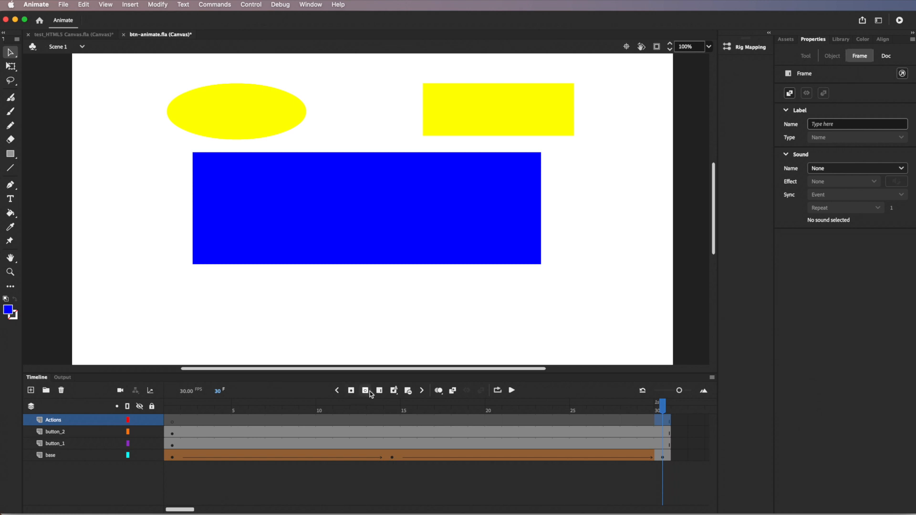
click(351, 390)
click(812, 125)
click(837, 126)
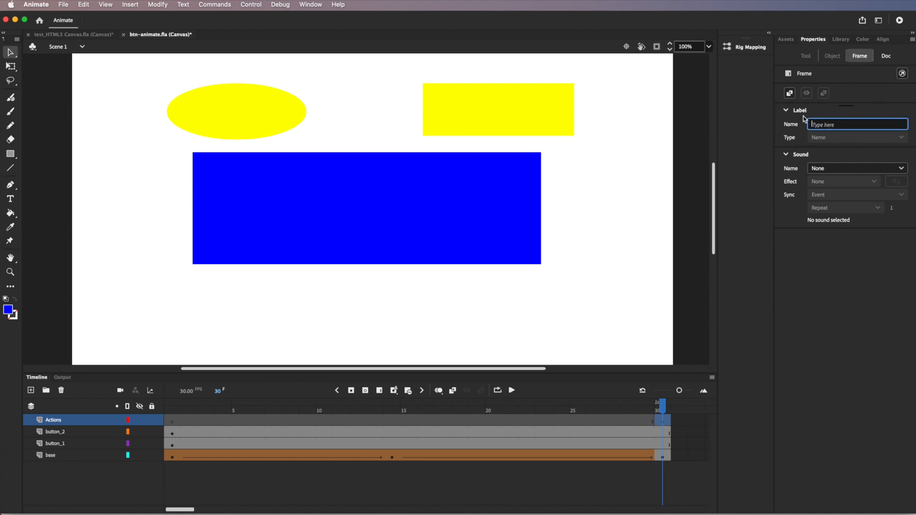
text(END)
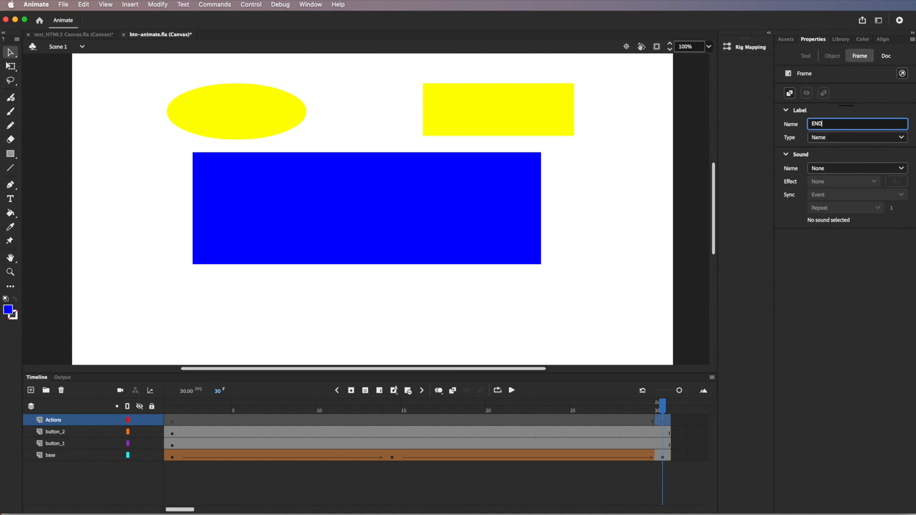
key(Return)
Step: Label frame 1 of the Actions layer START
drag(655, 412, 172, 401)
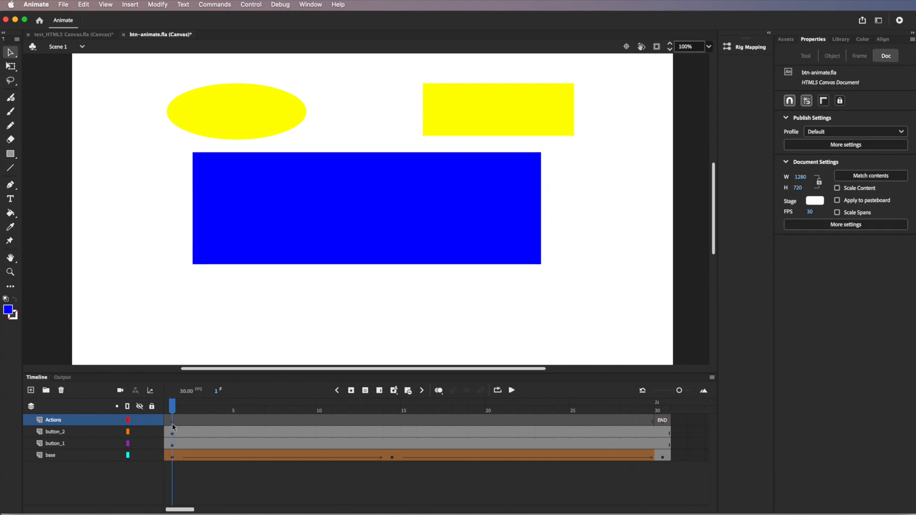
click(835, 124)
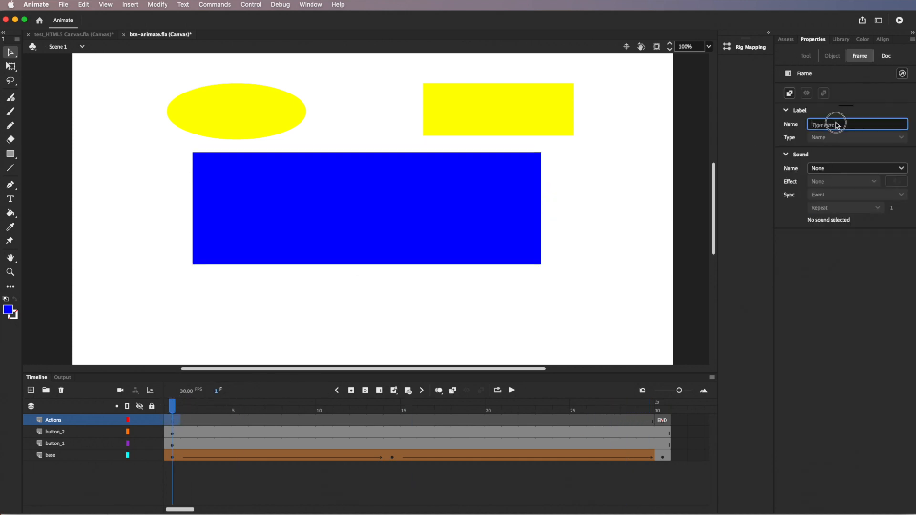
text(START)
key(Return)
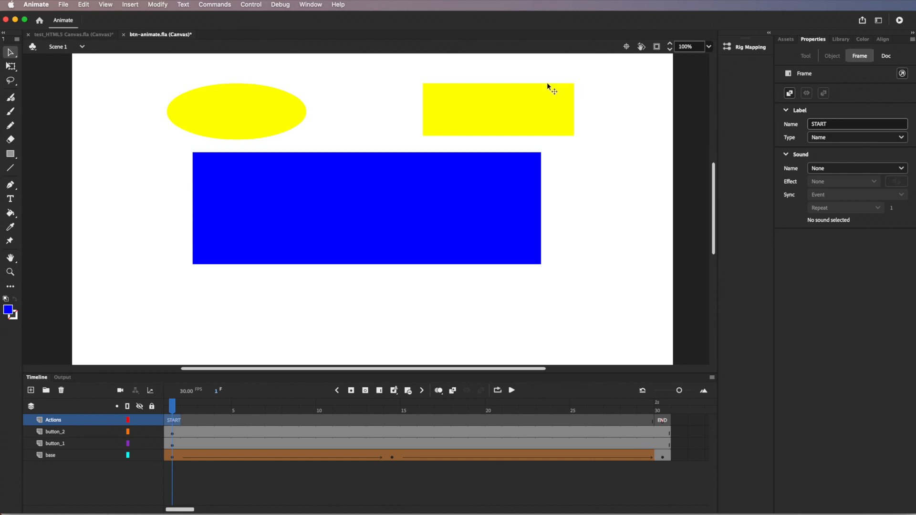
Step: Open the Actions panel from the Window menu
click(313, 5)
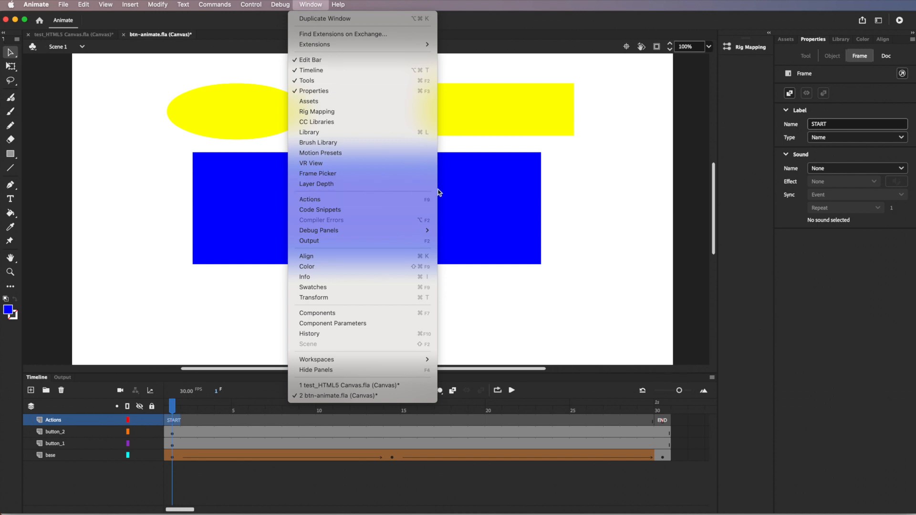
click(330, 198)
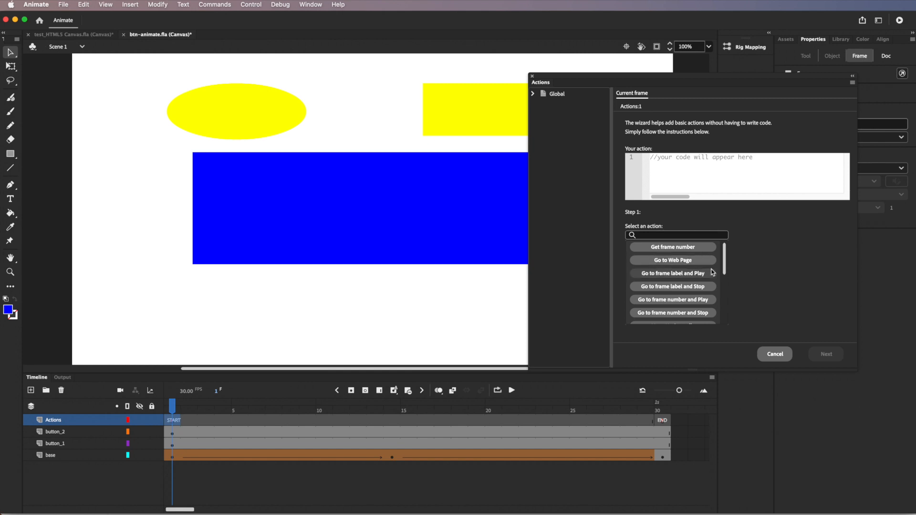
drag(723, 271, 713, 296)
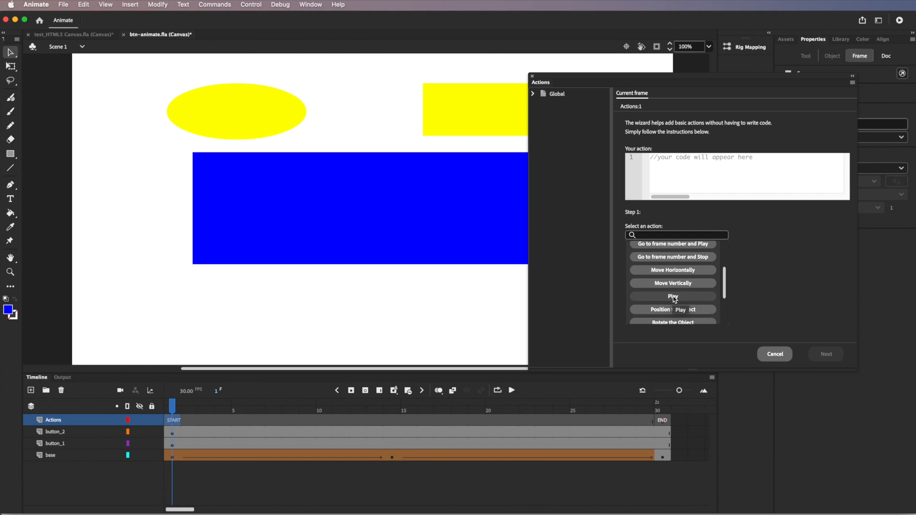
Step: In the action wizard, set Play on this timeline, triggered by a mouse click on button_state_1
click(673, 297)
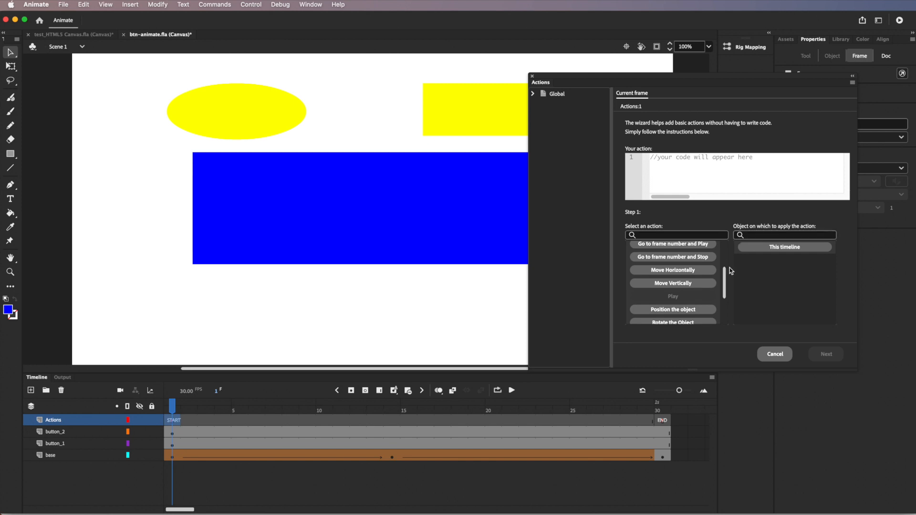
click(789, 247)
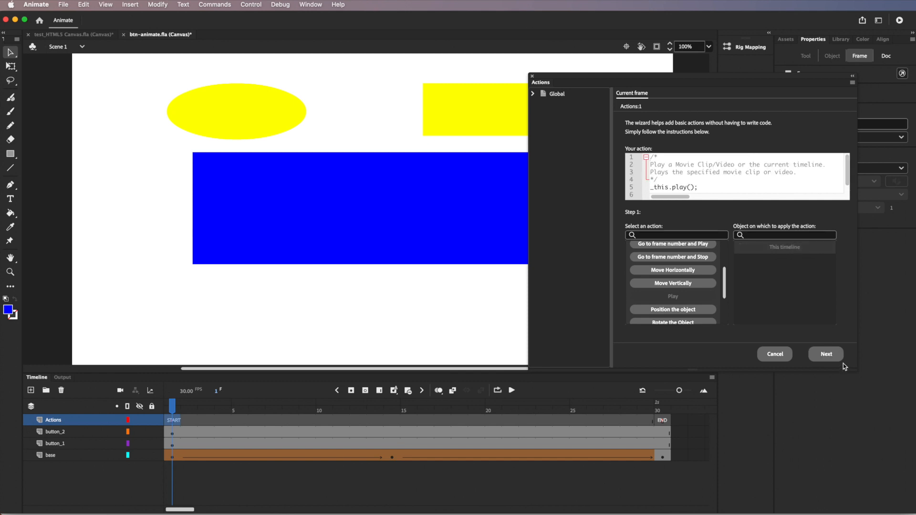
click(828, 355)
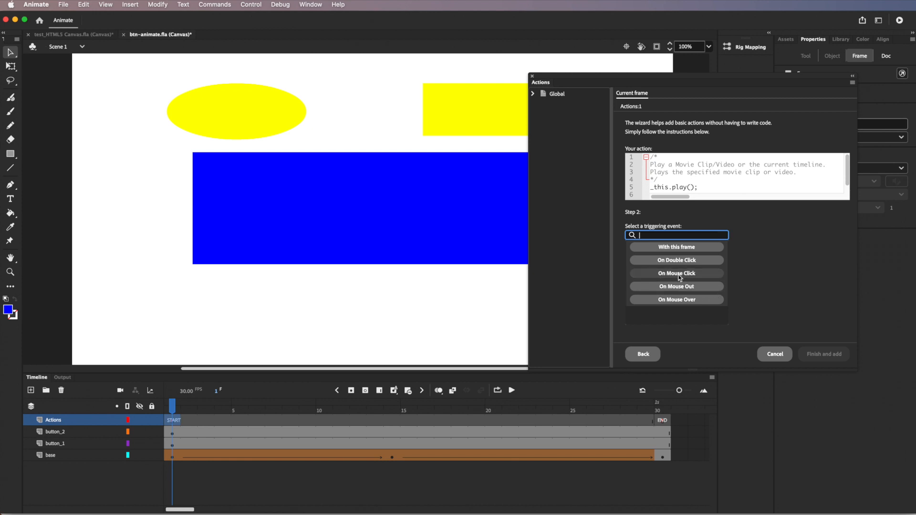
click(682, 274)
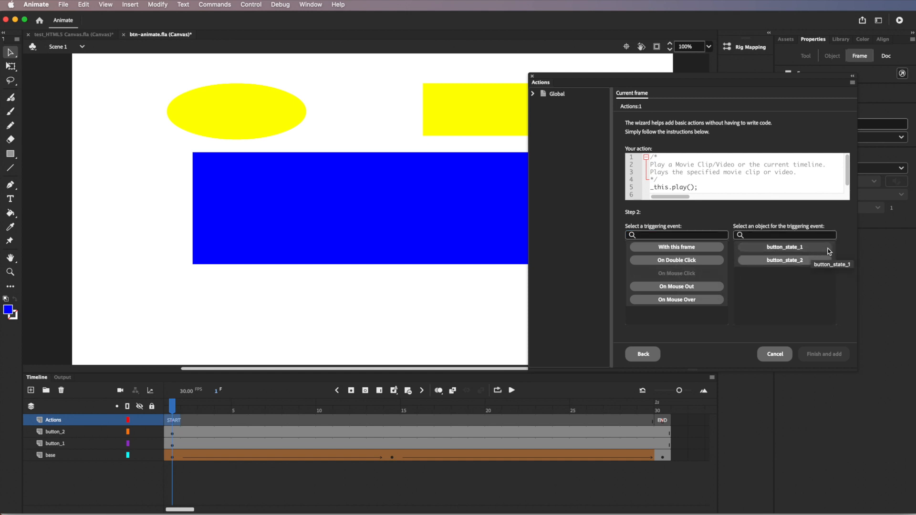
click(786, 248)
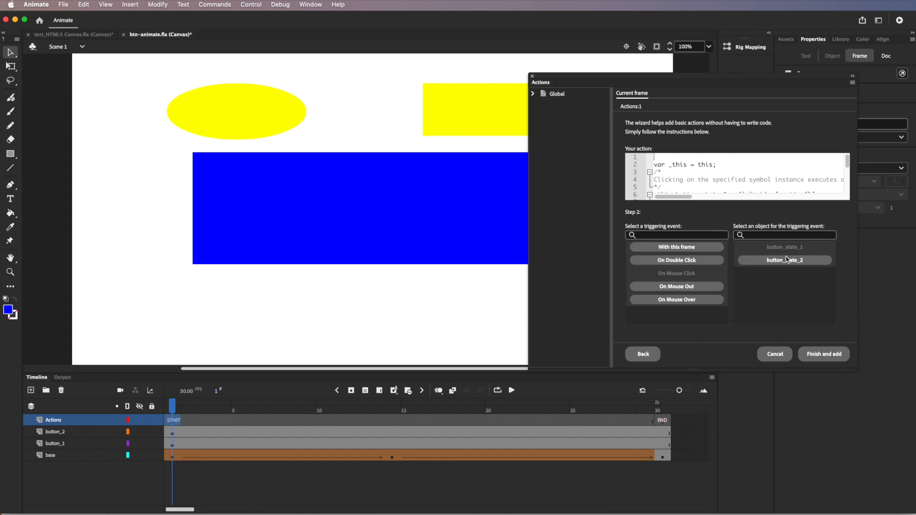
Step: Add the button_state_1 play handler to frame 1's script and place the cursor at its end
click(828, 356)
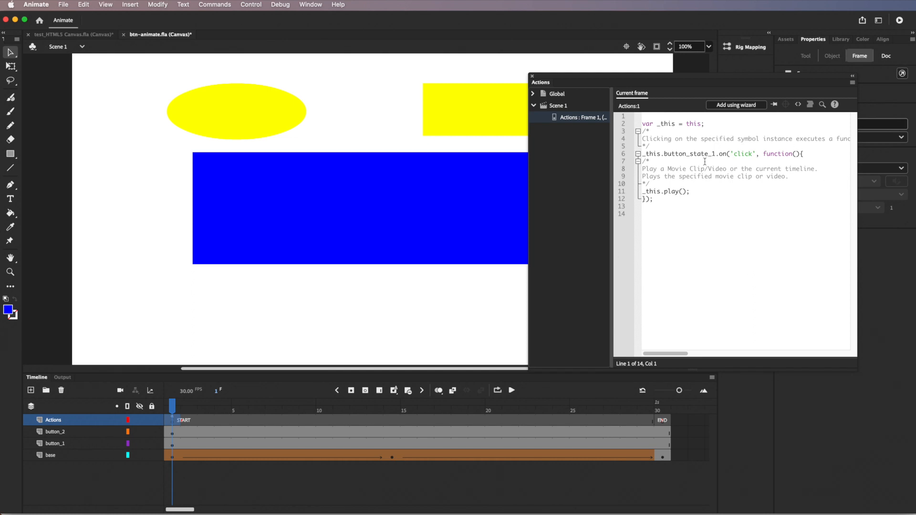
click(649, 214)
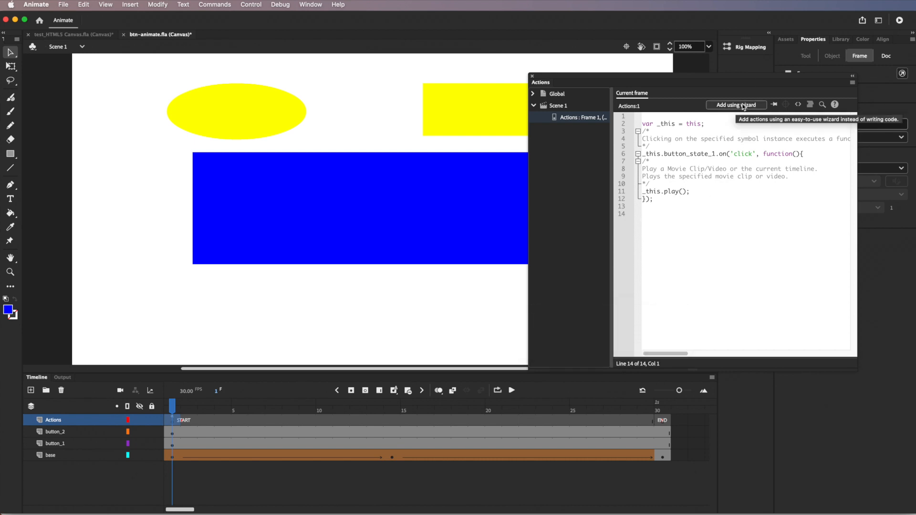
Step: Add a wizard handler making a click on button_state_2 go to and stop at label END
click(741, 105)
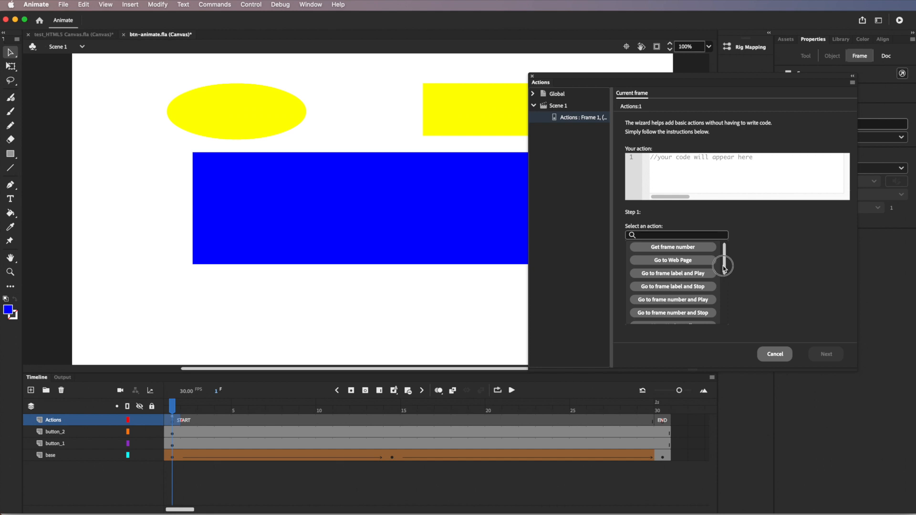
scroll(725, 264, down, 1)
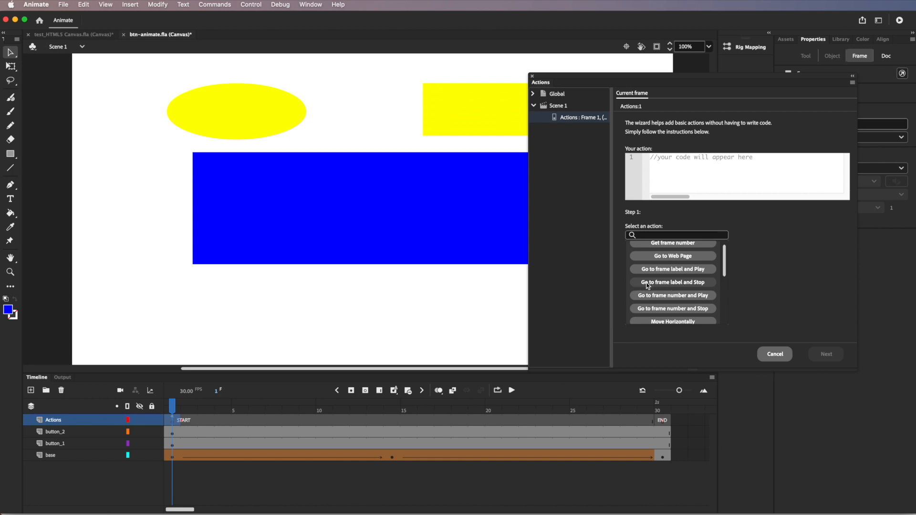
click(681, 284)
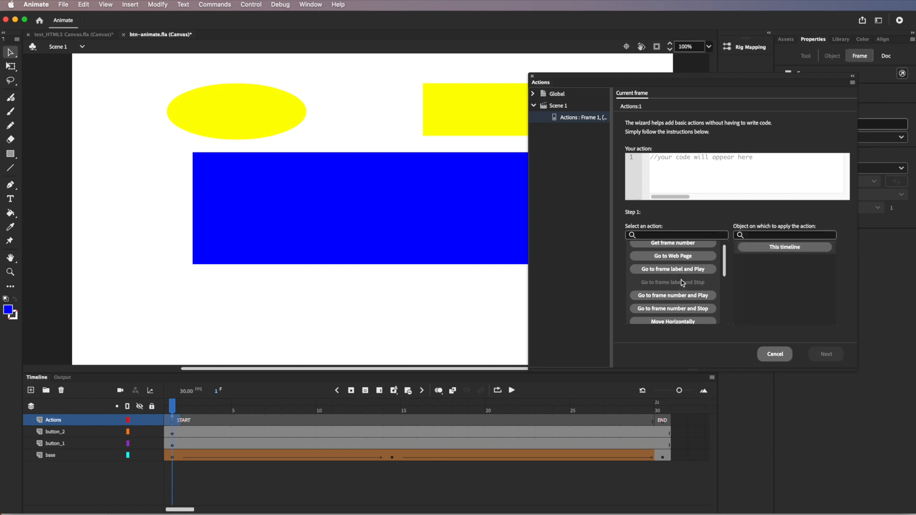
click(783, 248)
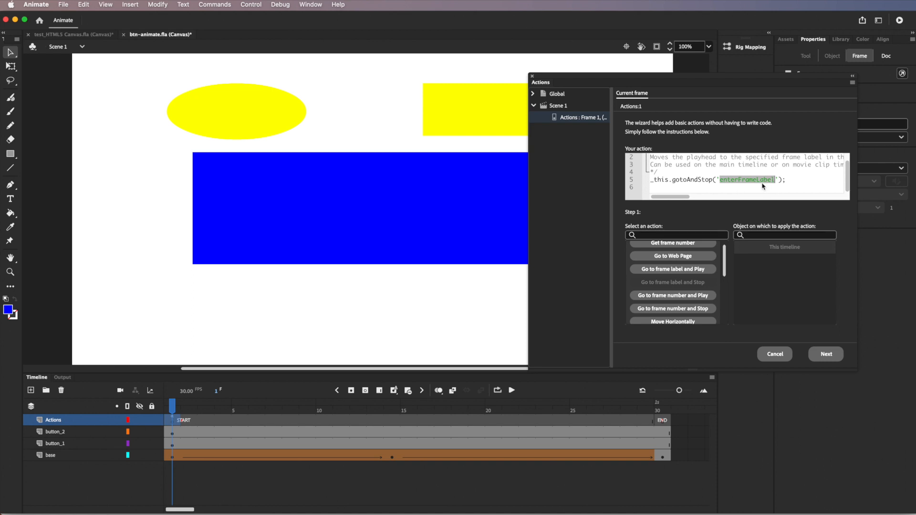
text(END)
click(828, 355)
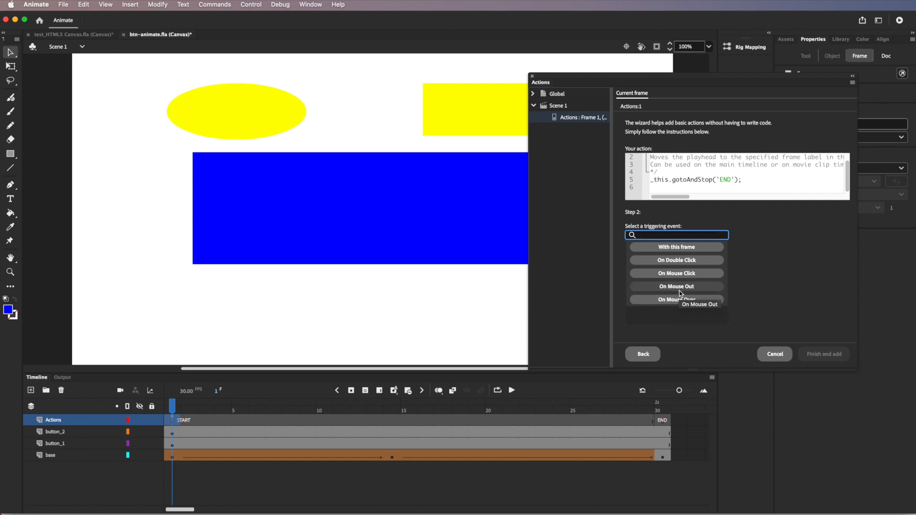
click(683, 274)
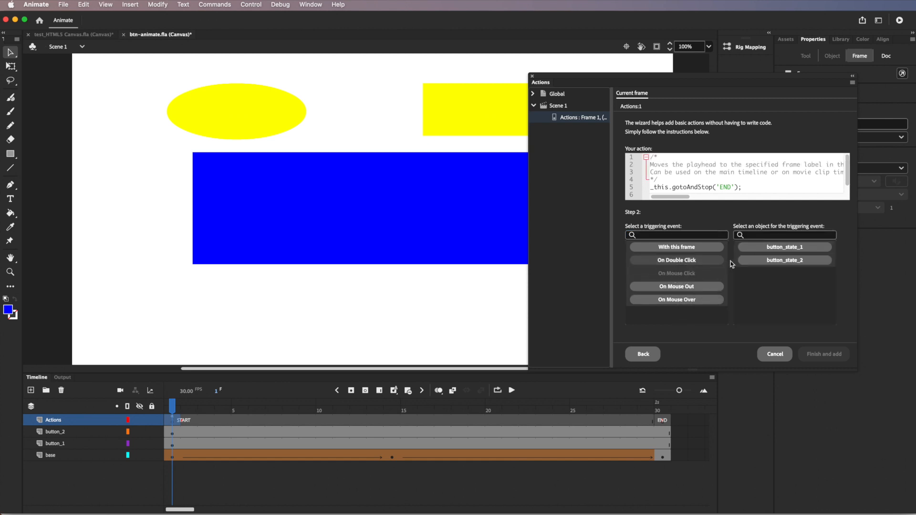
click(795, 261)
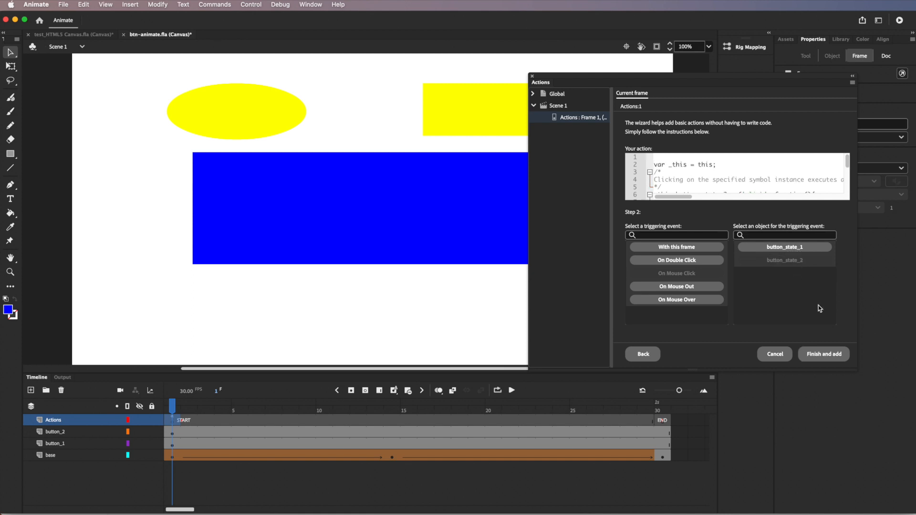
click(834, 356)
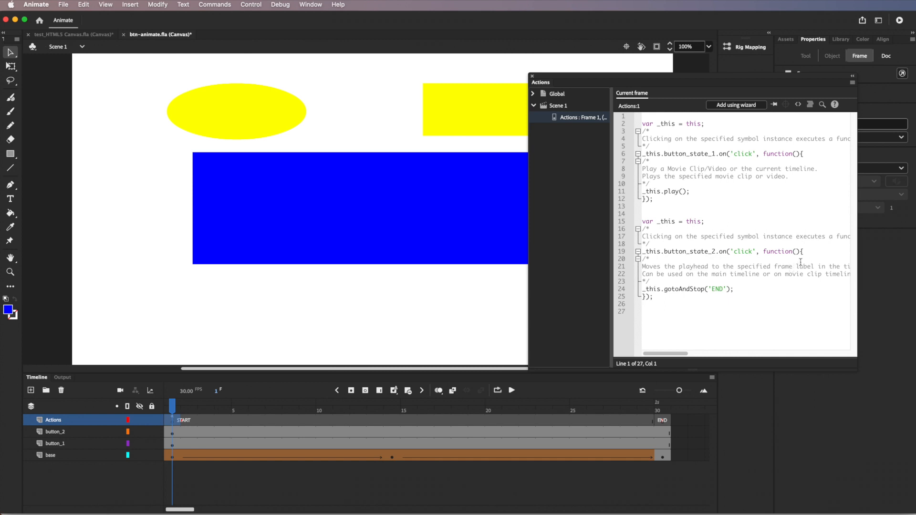
Step: Save btn-animate.fla and open Publish Settings
click(64, 5)
click(72, 91)
click(64, 5)
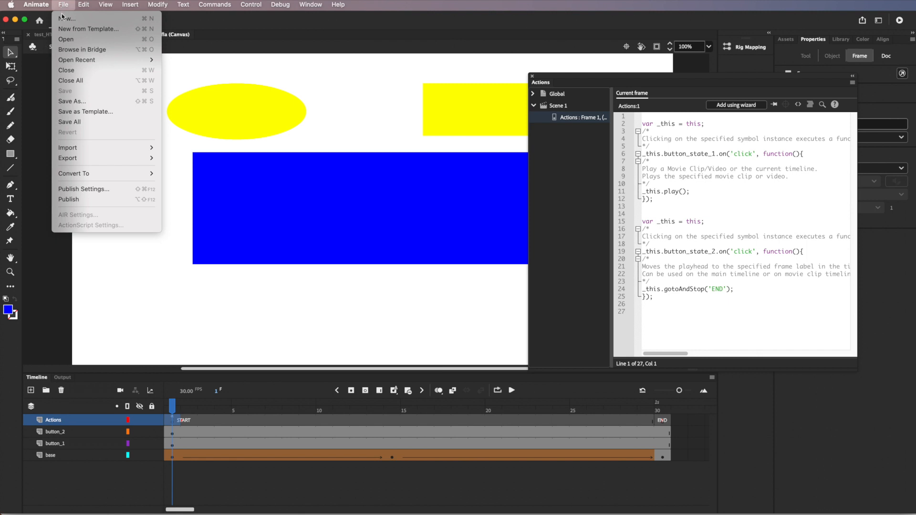
mouse_move(74, 147)
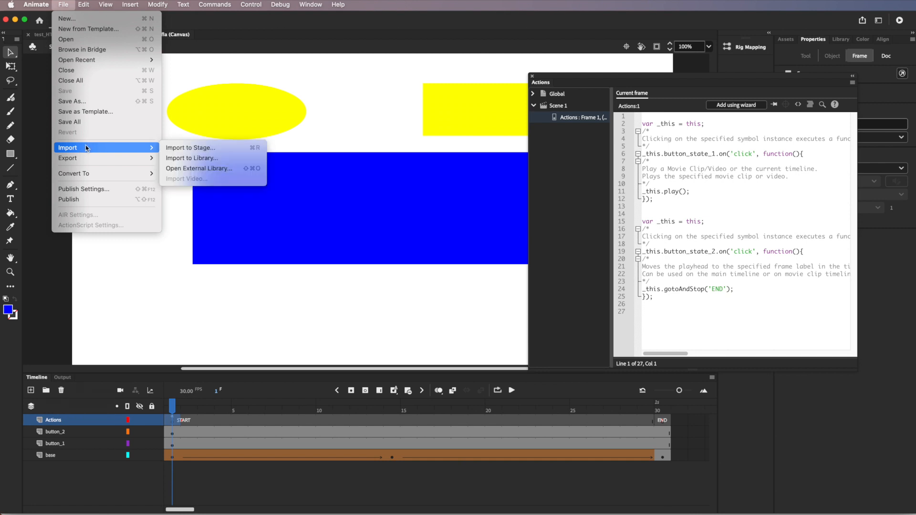
click(93, 192)
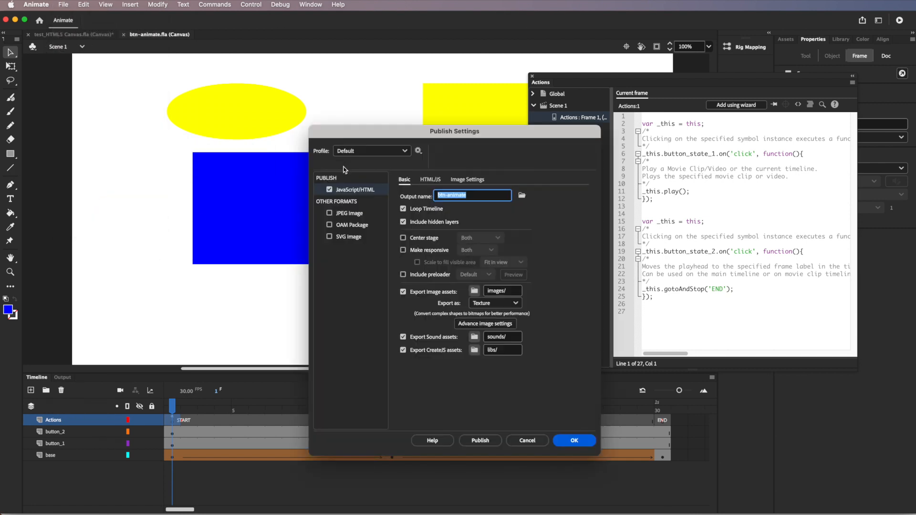
Step: Close Publish Settings without publishing, then reopen the dialog
click(526, 442)
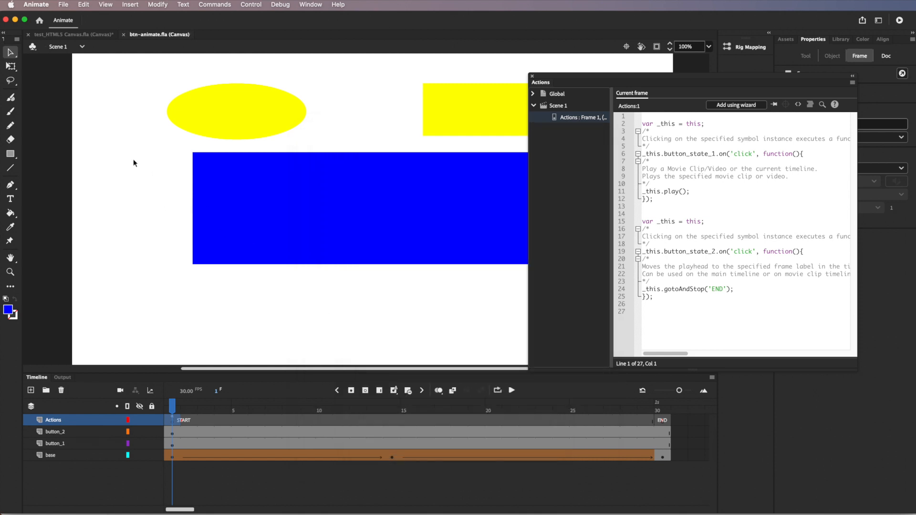
click(64, 5)
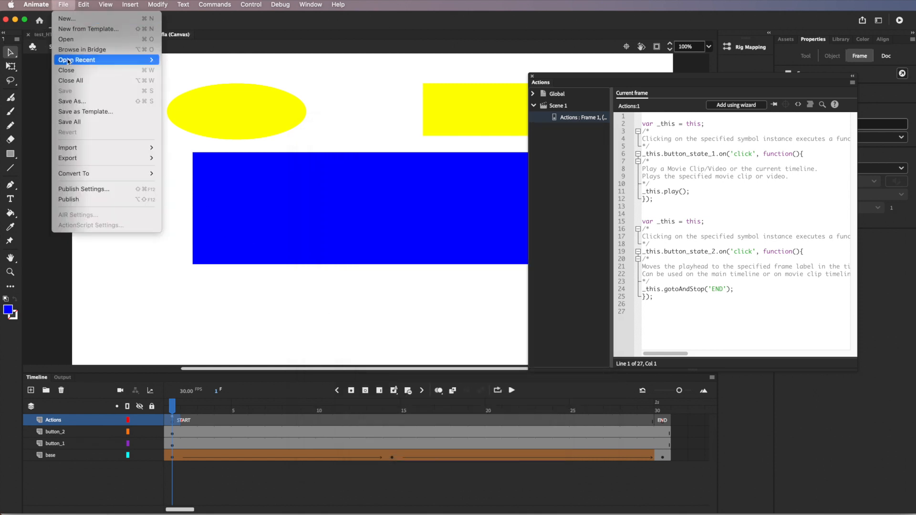
mouse_move(97, 174)
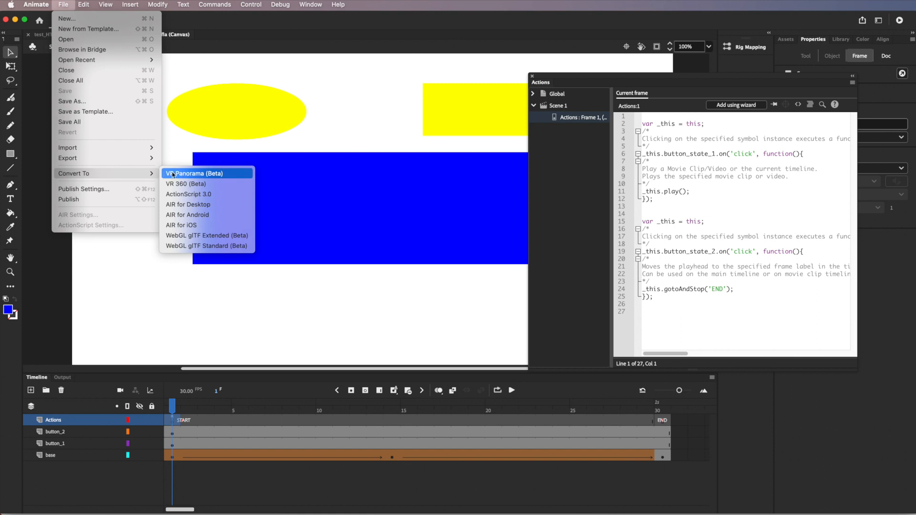
click(191, 19)
click(64, 5)
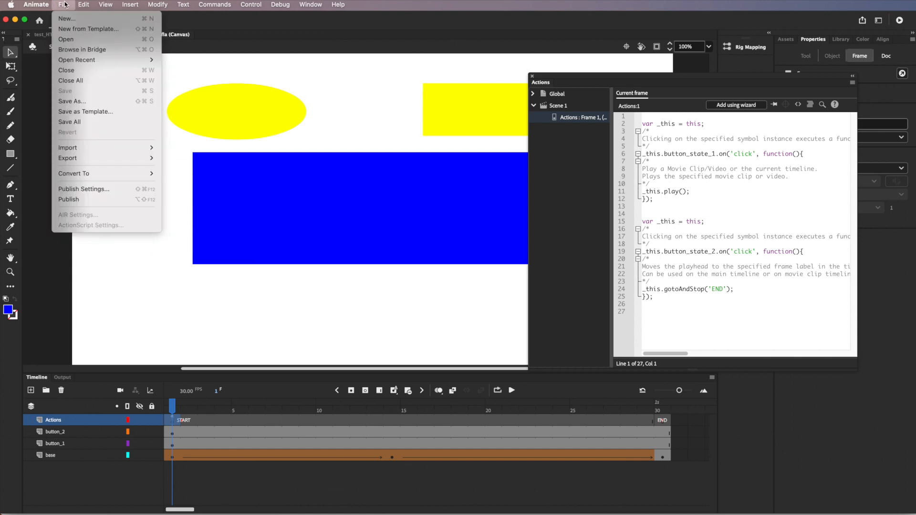
click(89, 190)
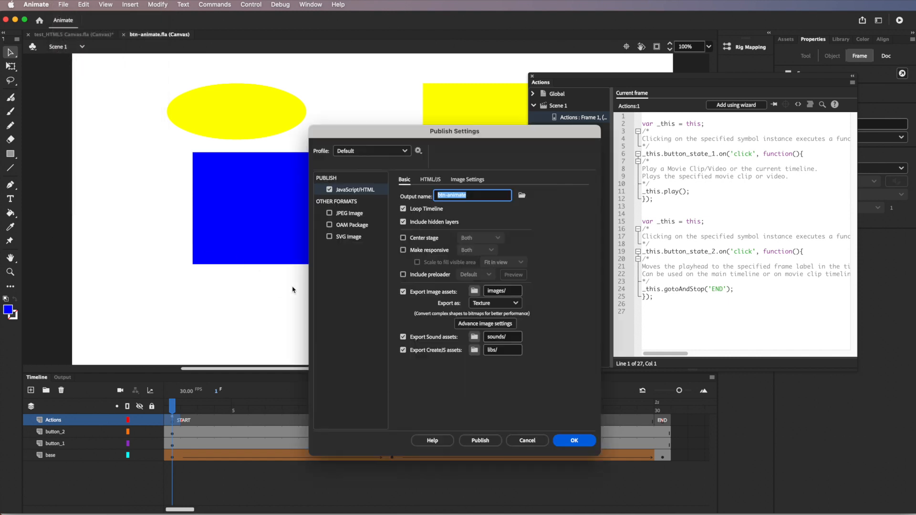
Step: Publish to HTML5 Canvas with Export Sound and CreateJS assets unchecked, then show the timeline
click(403, 351)
click(403, 337)
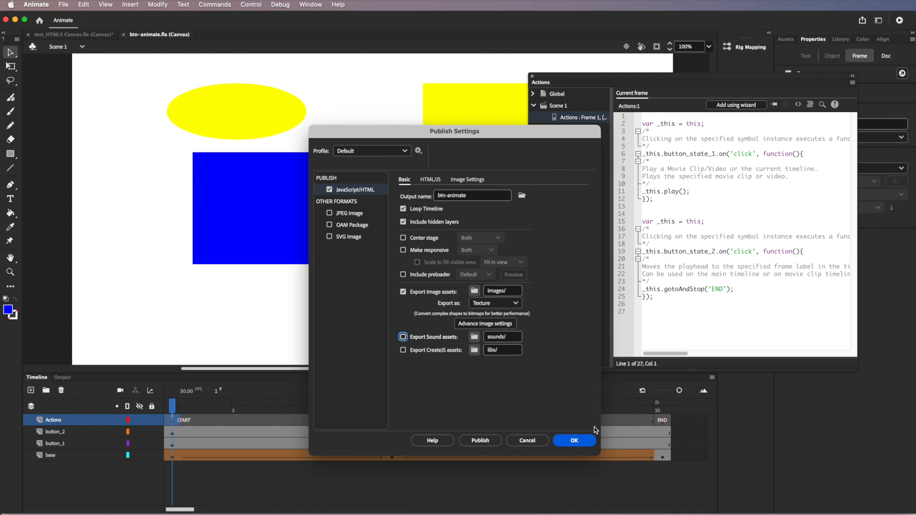
click(482, 441)
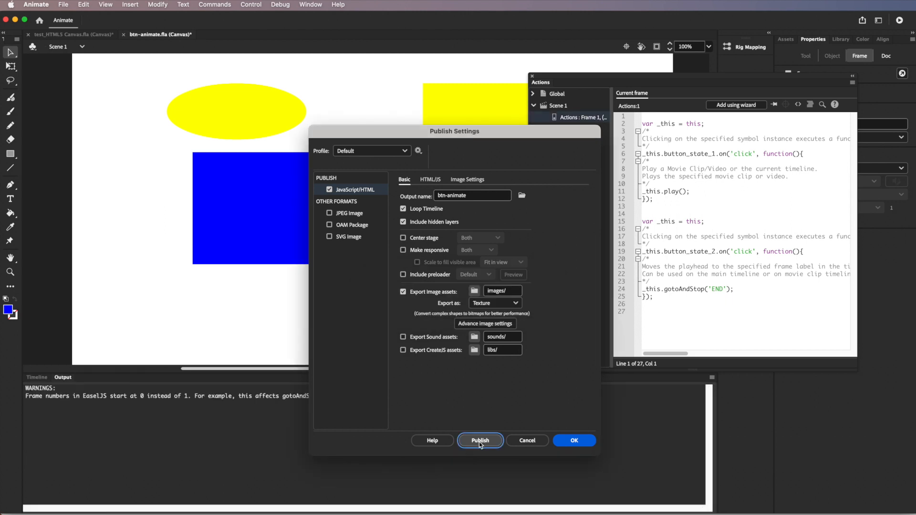
click(575, 441)
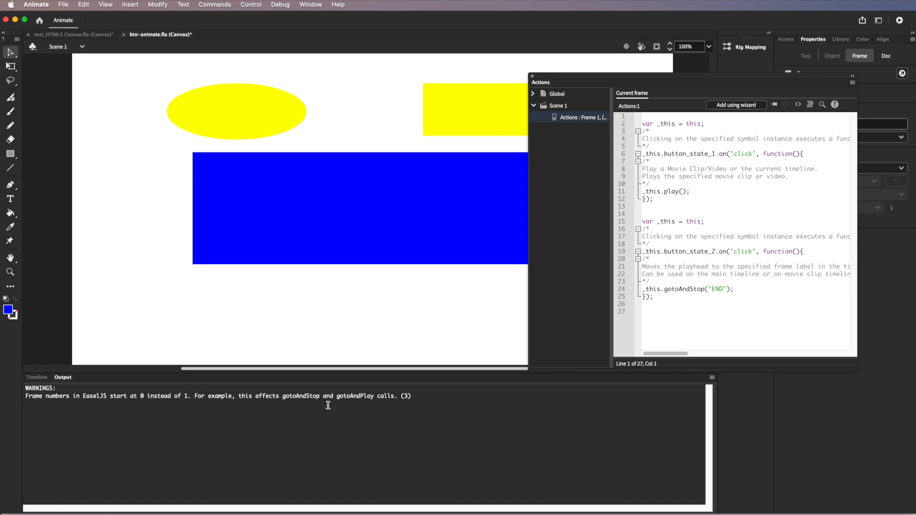
click(38, 378)
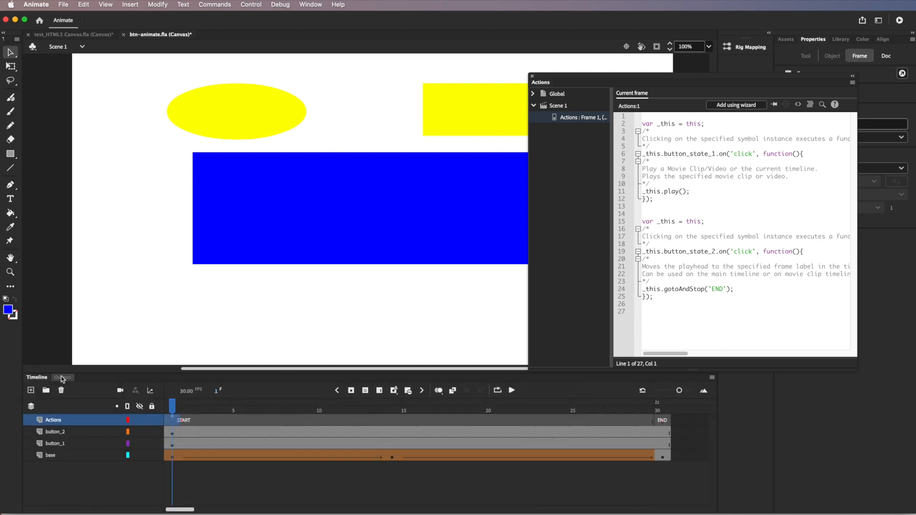
Step: Move the published btn-animate .html and .js files aside in Finder and open btn-animate.html in Safari
click(16, 20)
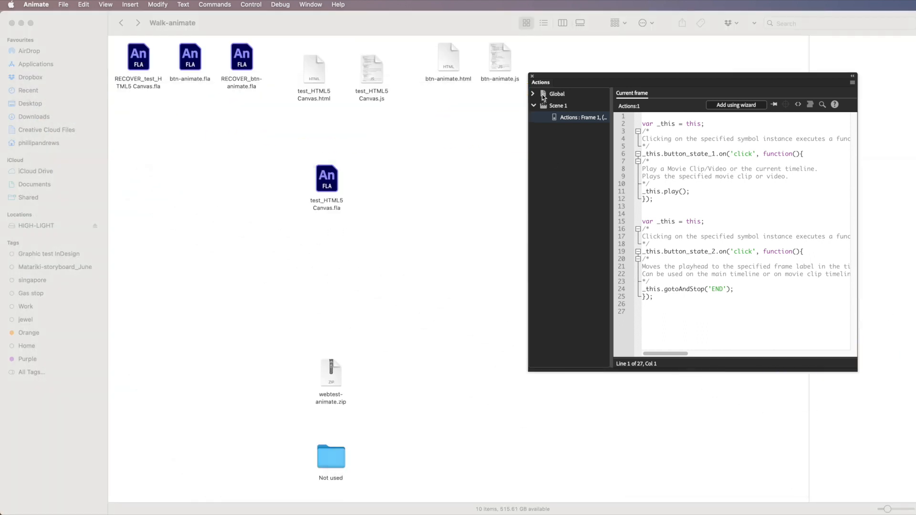
click(532, 76)
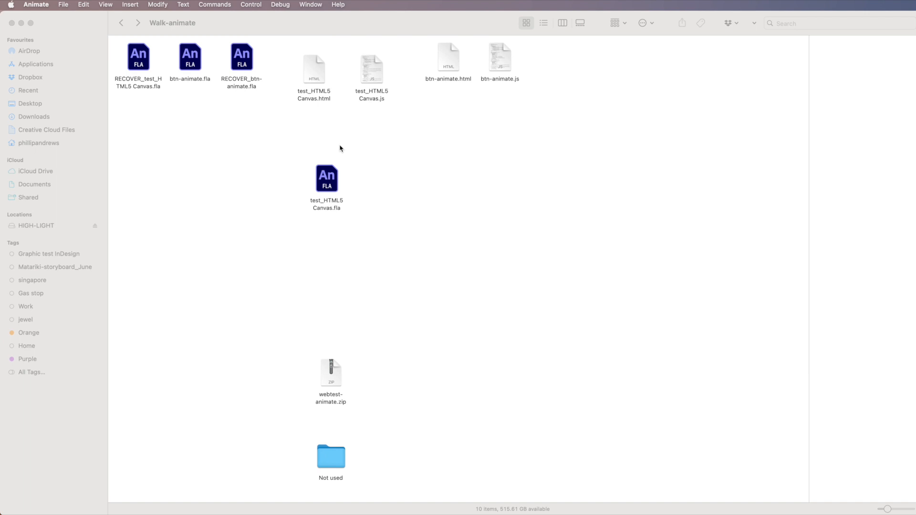
click(428, 43)
drag(428, 43, 563, 81)
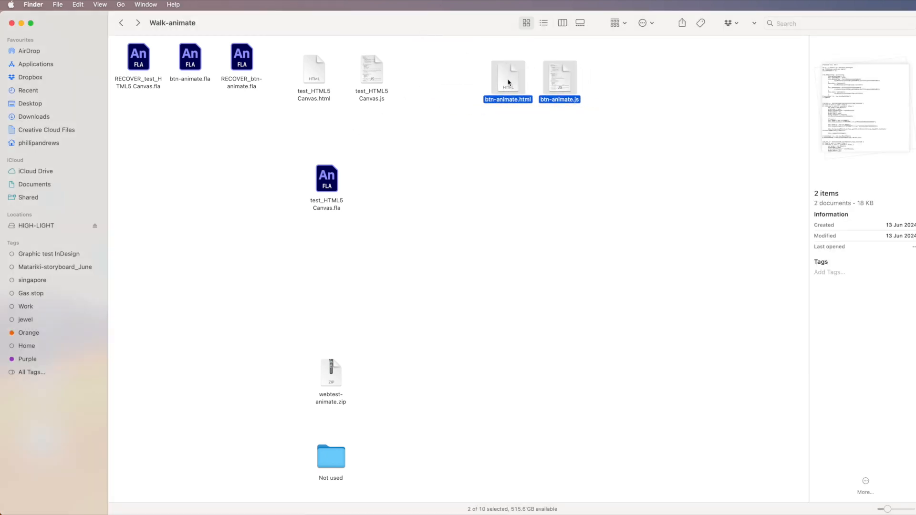
double_click(506, 81)
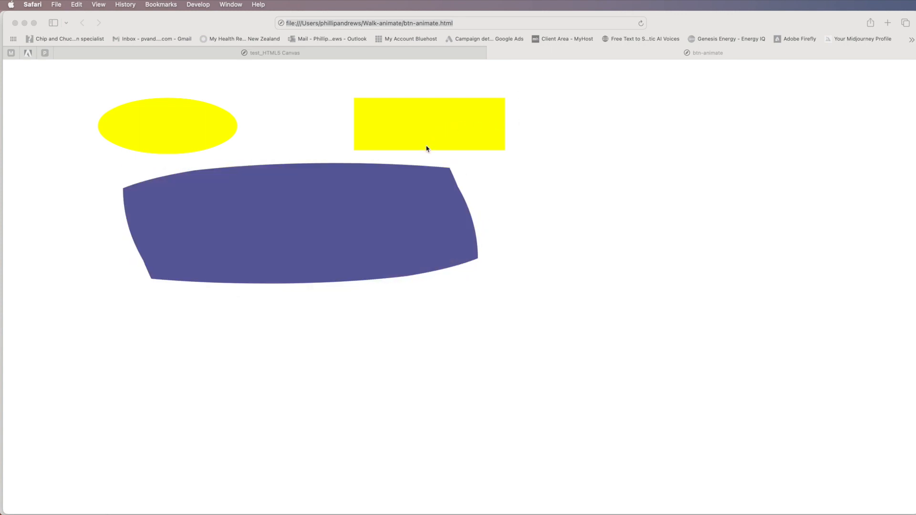
Step: Jump the shape to its end state, then replay the morph with the ellipse button
click(196, 136)
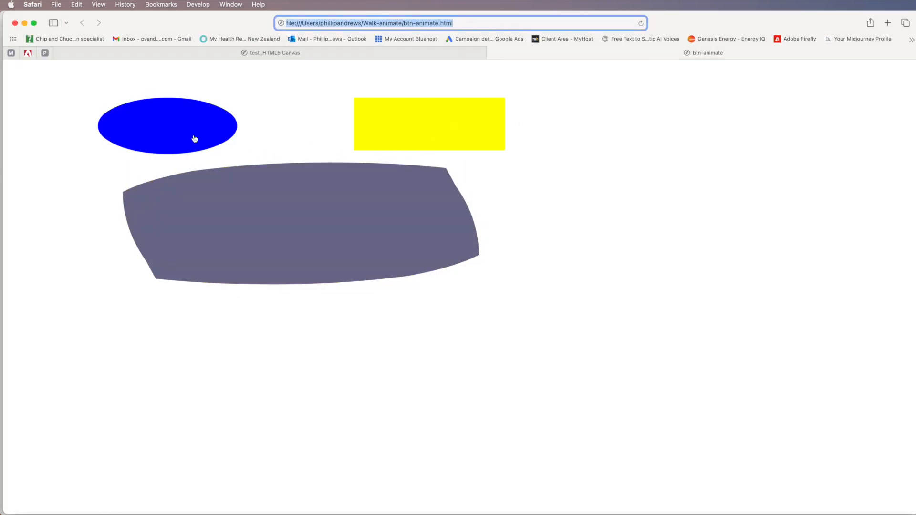
click(395, 134)
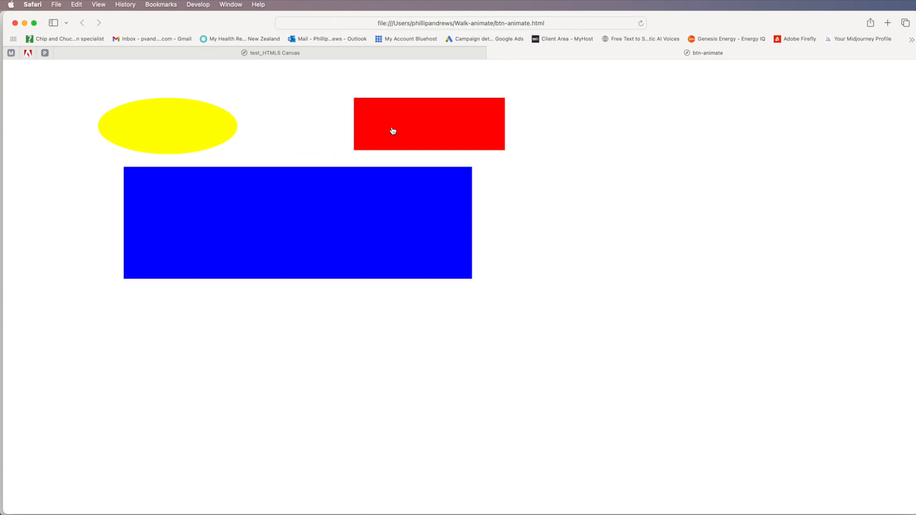
click(196, 128)
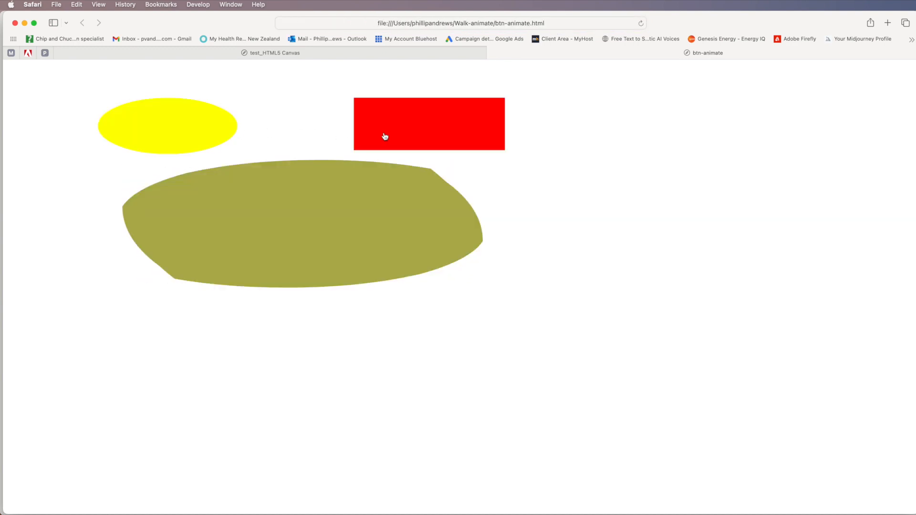
click(196, 135)
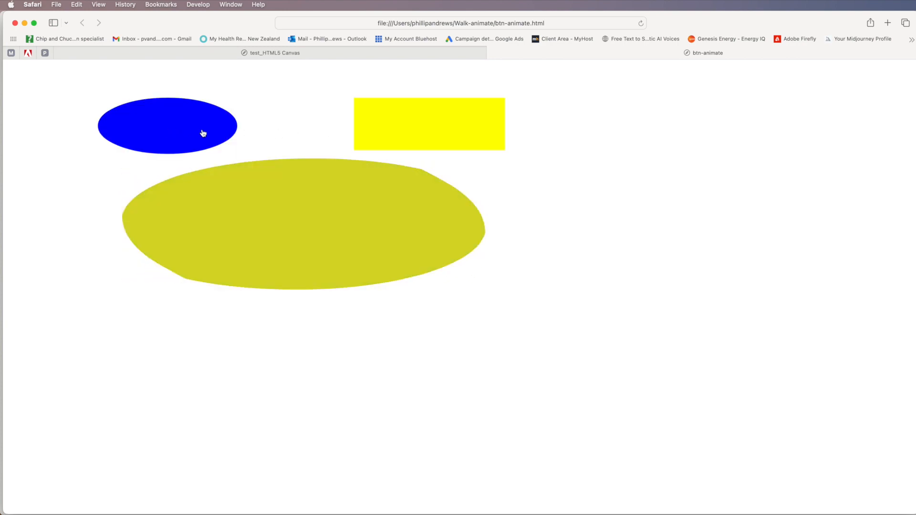
Step: Stop the morph at the blue rectangle, restart it from the ellipse, and shrink Safari
click(440, 138)
click(220, 134)
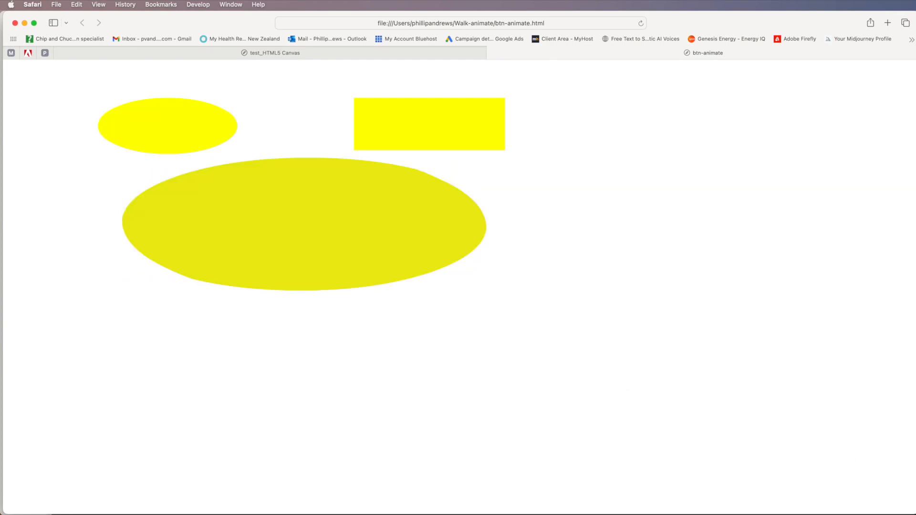
drag(912, 510, 617, 435)
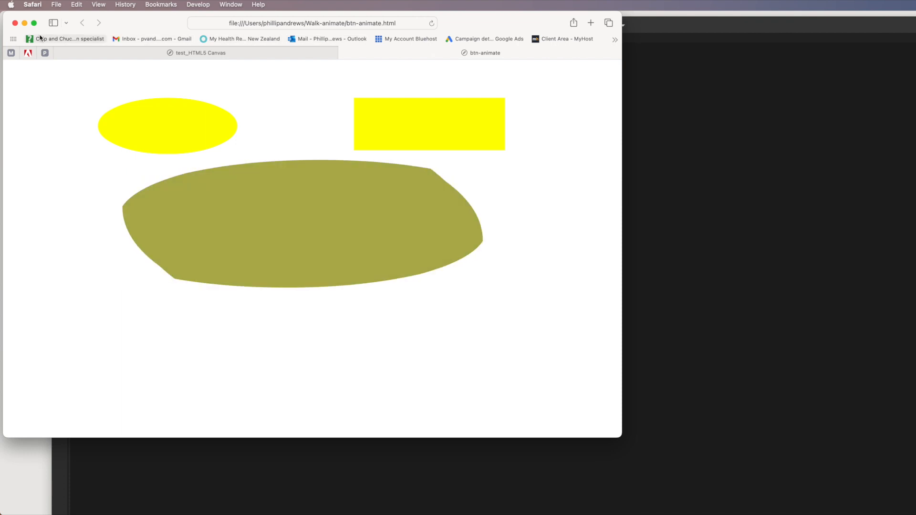
Step: Minimize Safari, review the btn-animate.js code in Dreamweaver, then minimize Dreamweaver
click(25, 23)
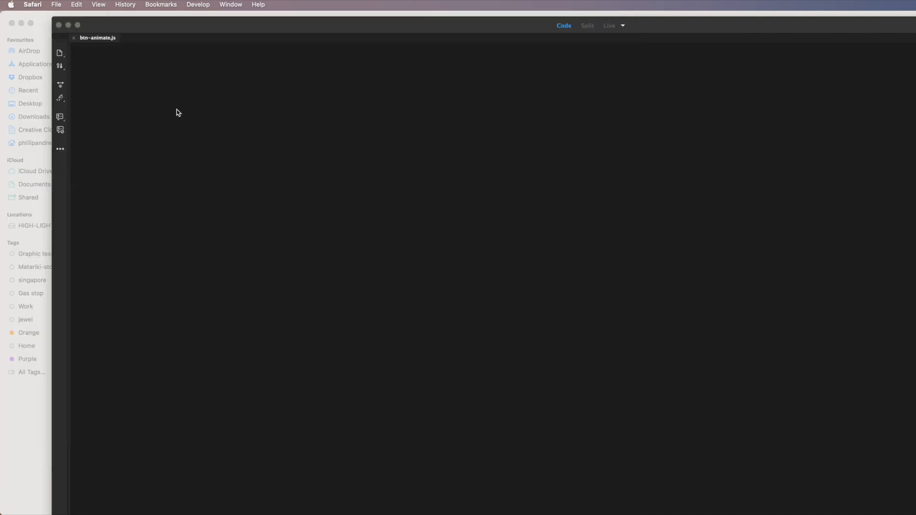
click(88, 44)
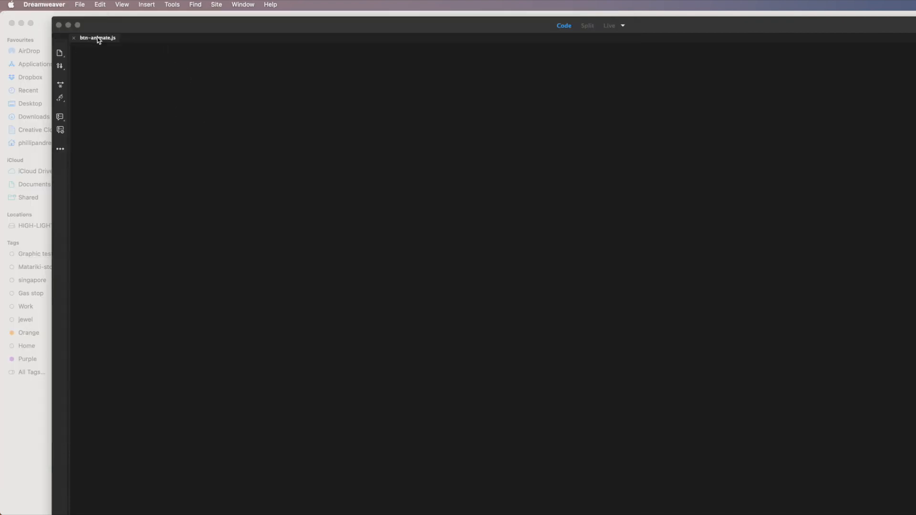
drag(155, 21, 129, 25)
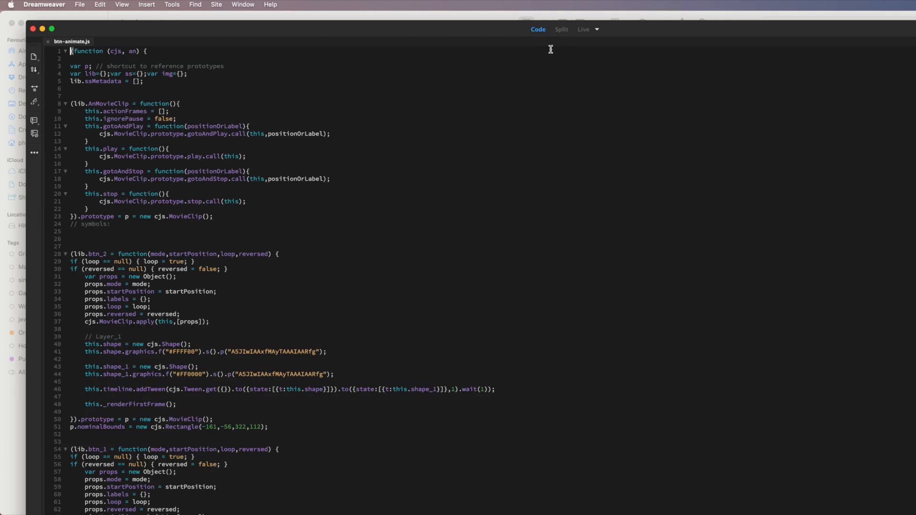
click(42, 29)
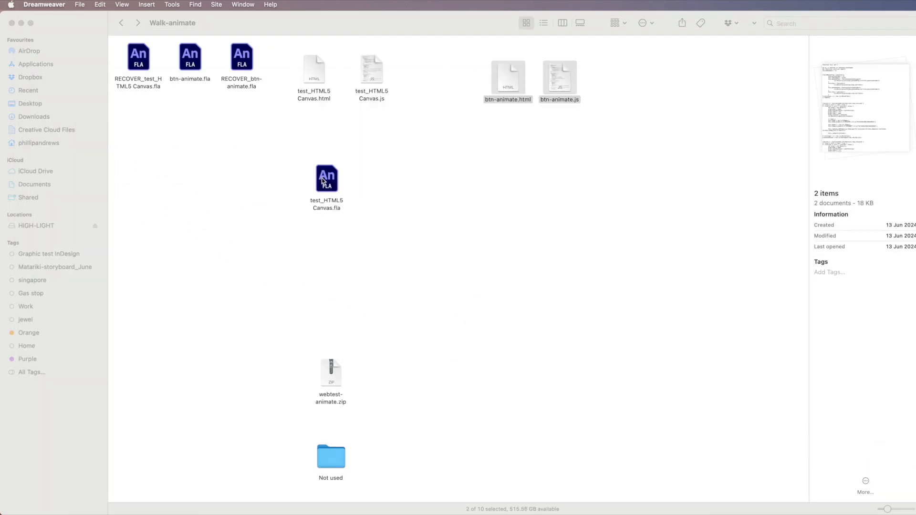
Step: Clear the Finder selection and open btn-animate.fla in Adobe Animate
click(540, 161)
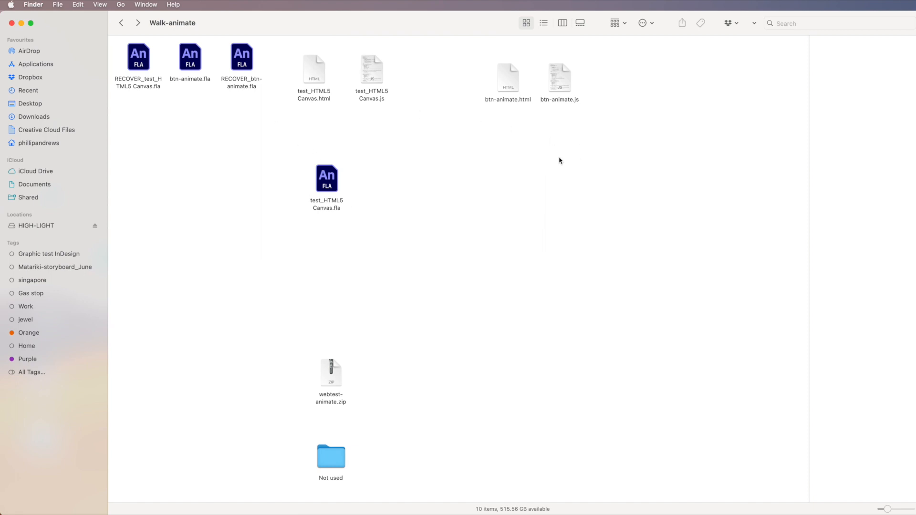
double_click(190, 58)
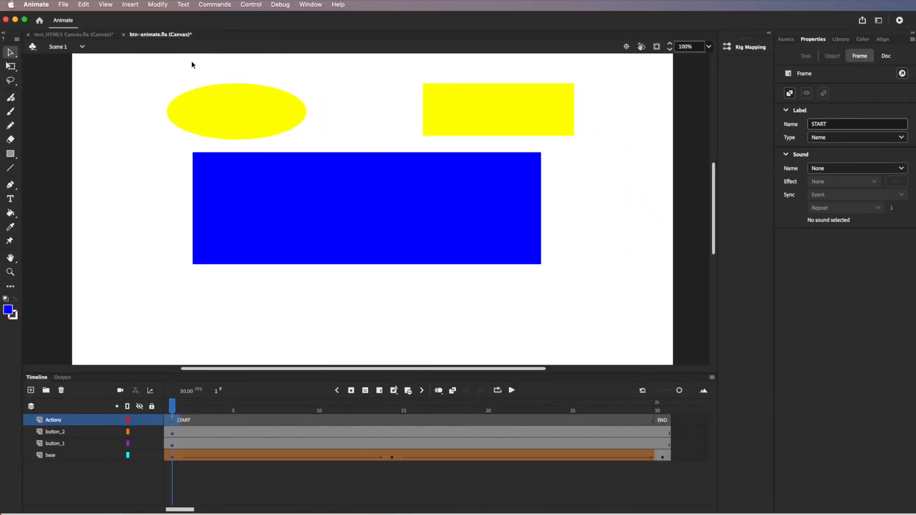
Step: Turn on Center stage and Make responsive in Publish Settings, publish, and minimize Animate
click(65, 4)
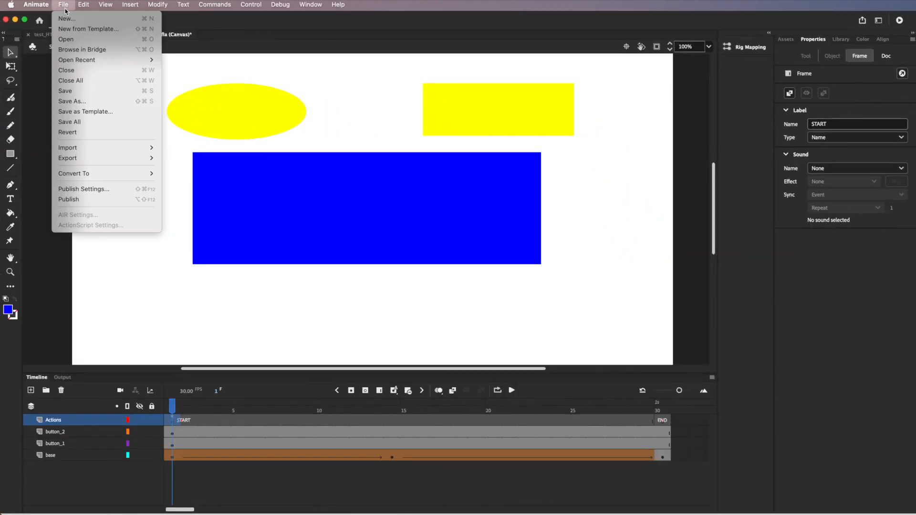
click(83, 190)
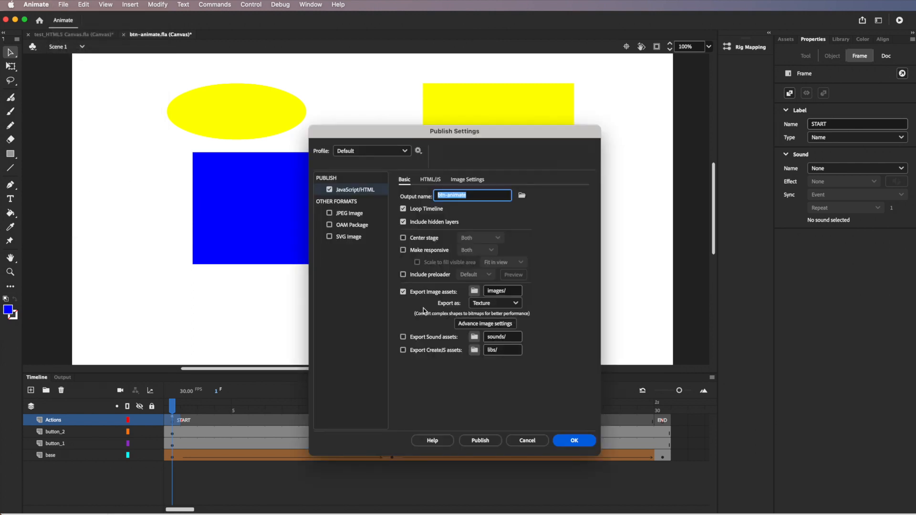
click(403, 238)
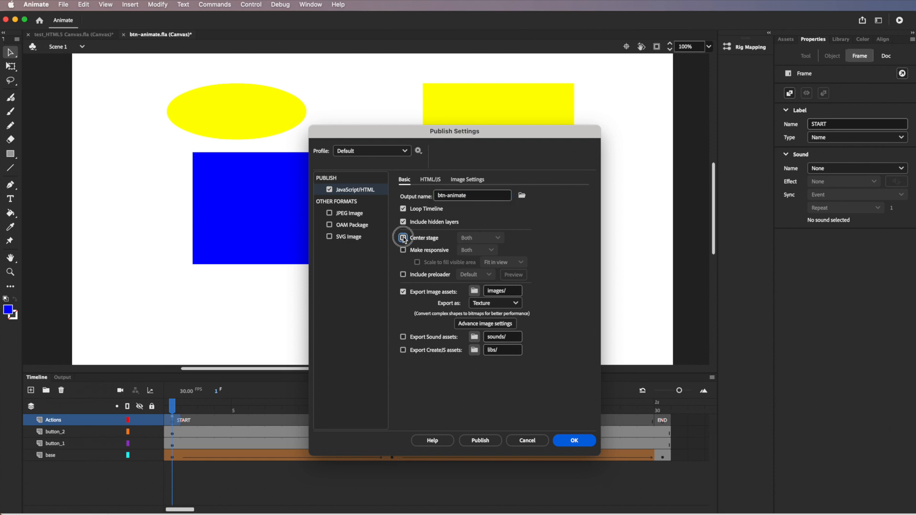
click(403, 250)
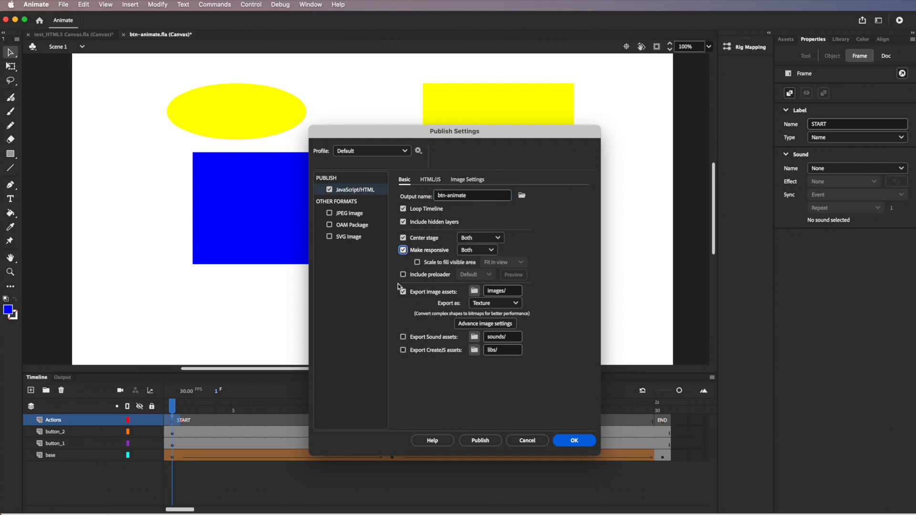
click(481, 441)
click(565, 442)
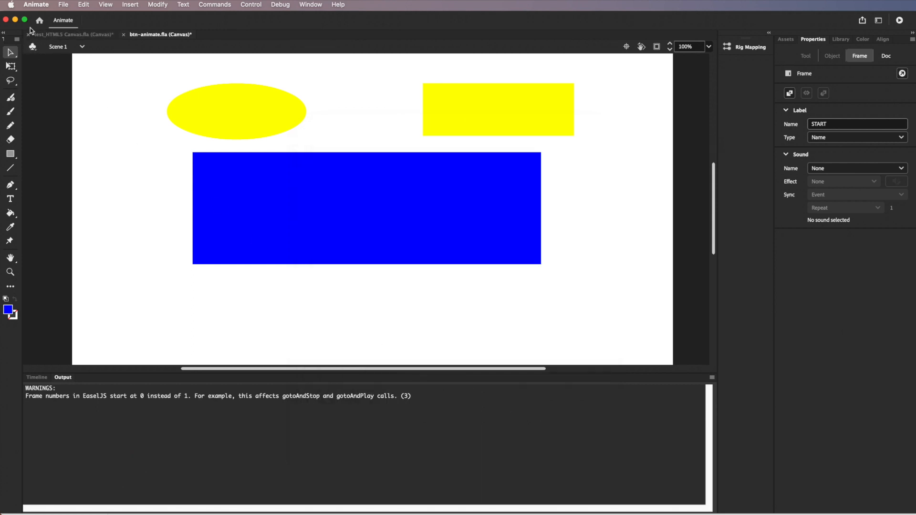
click(14, 20)
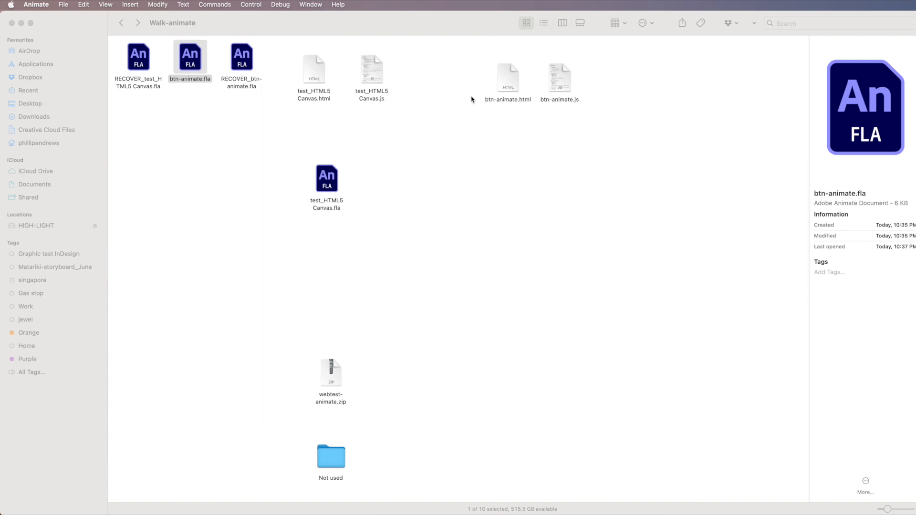
Step: Open btn-animate.html from Walk-animate in Safari and enlarge the window to check centring
double_click(509, 82)
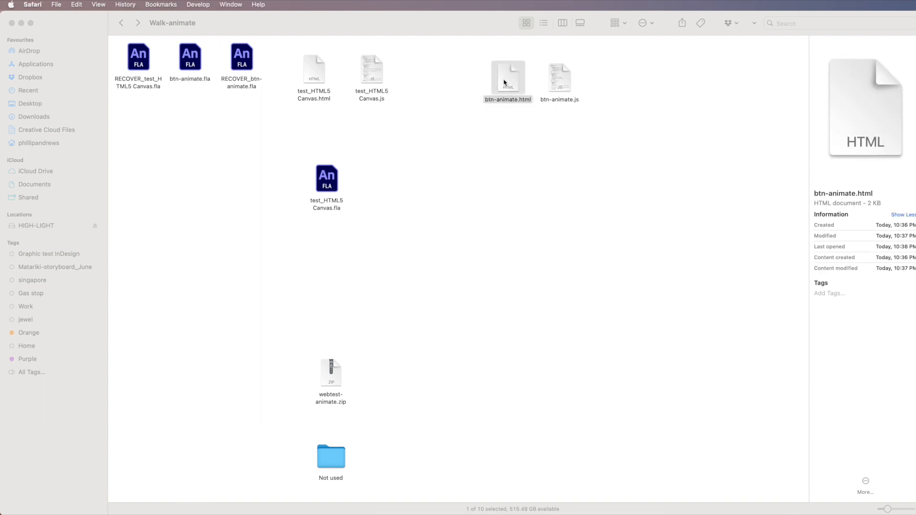
drag(617, 435, 868, 509)
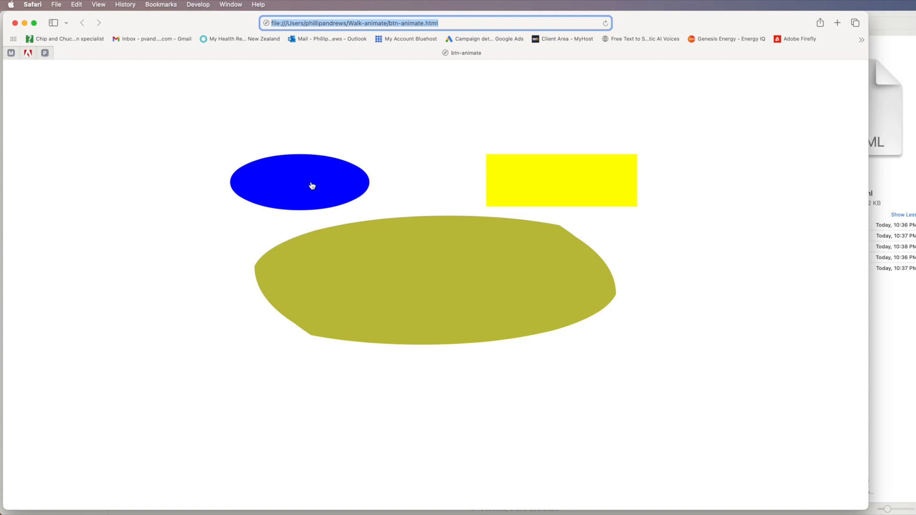
Step: Start the shape morph with the ellipse button on the centred page
click(311, 186)
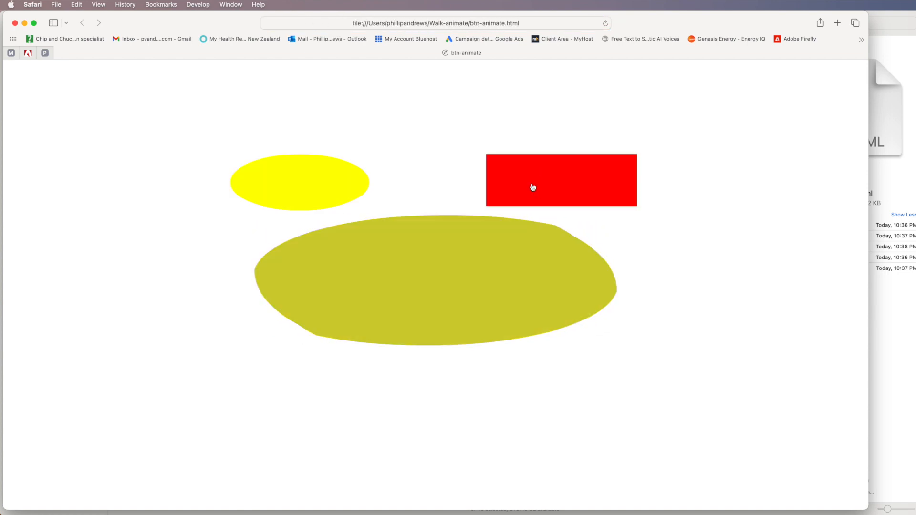